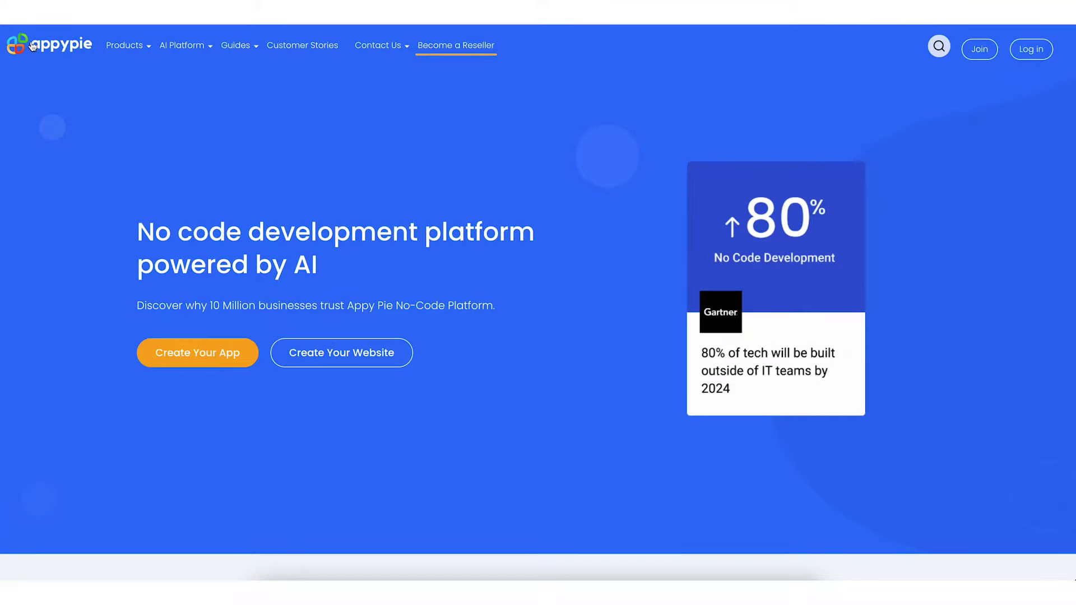
Create a Business-category app named 'Fashion Store' with Android as the test device
mouse_move(126, 46)
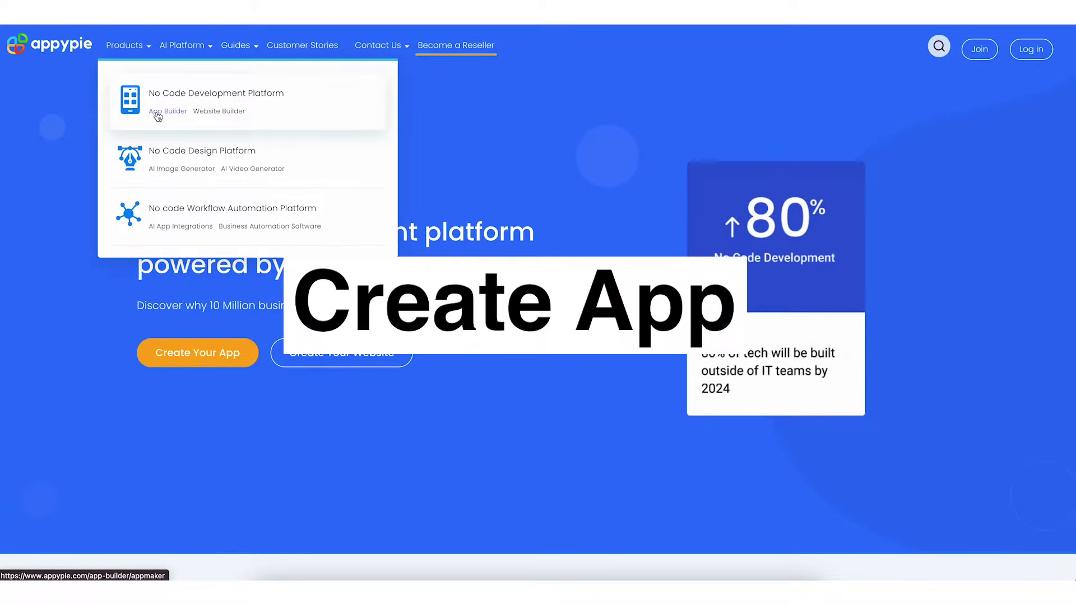
left_click(157, 112)
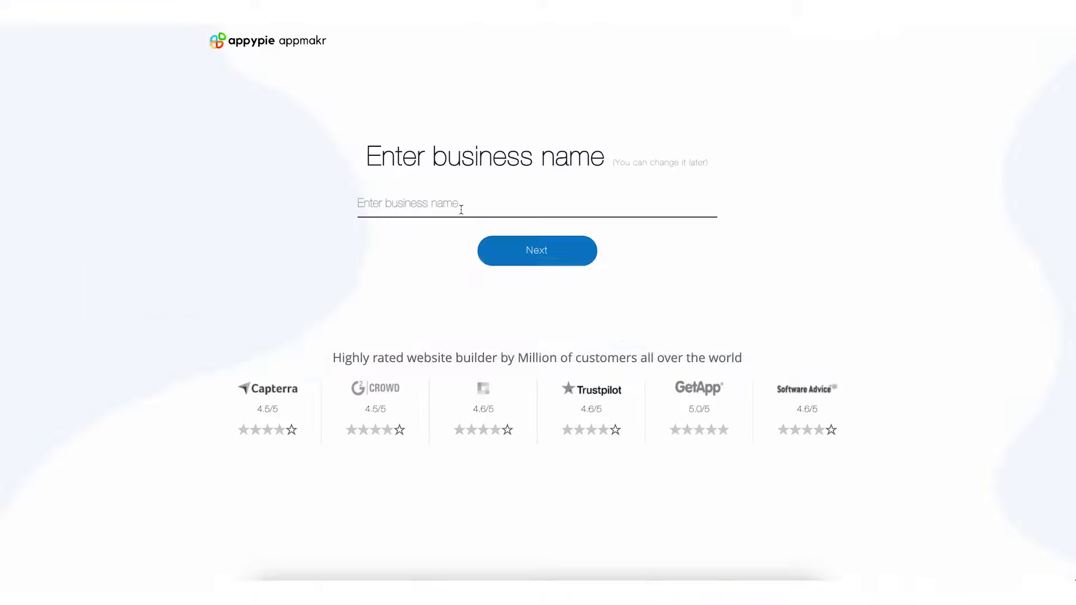
left_click(460, 209)
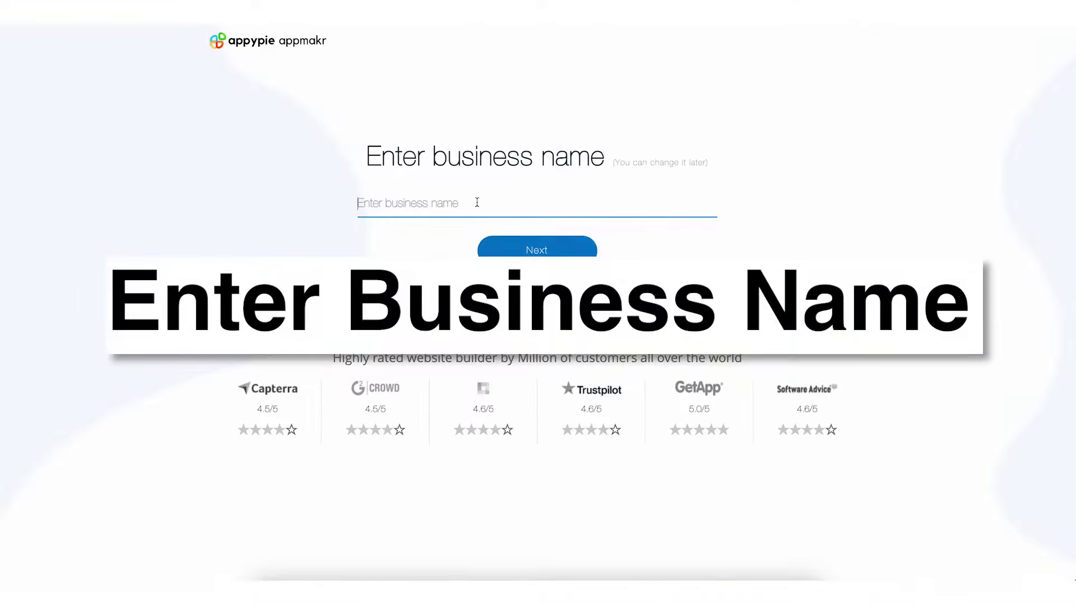
type("Fashion Store")
left_click(626, 186)
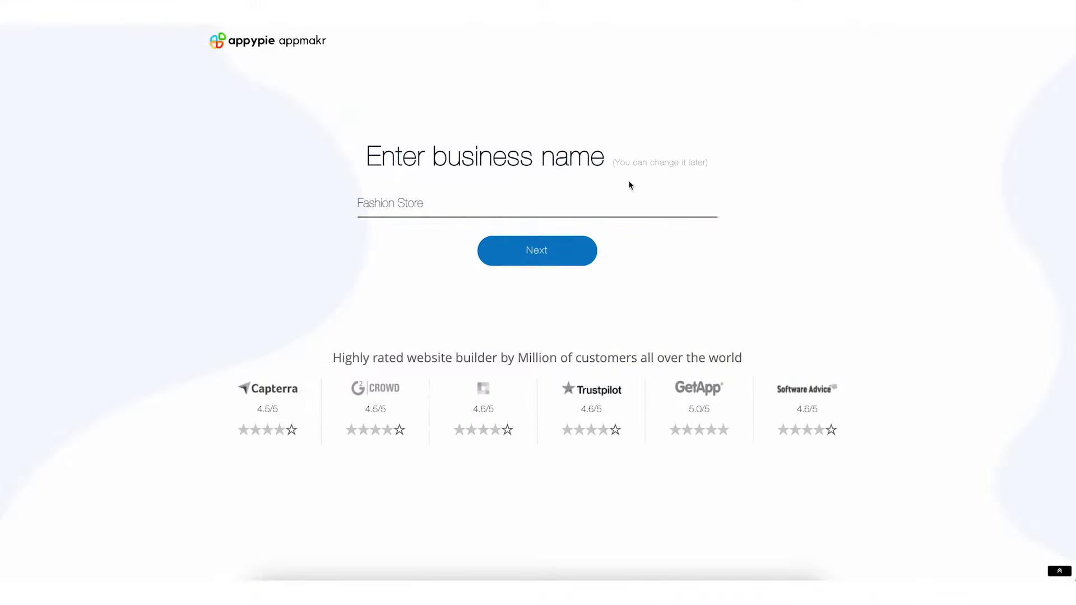
left_click(543, 250)
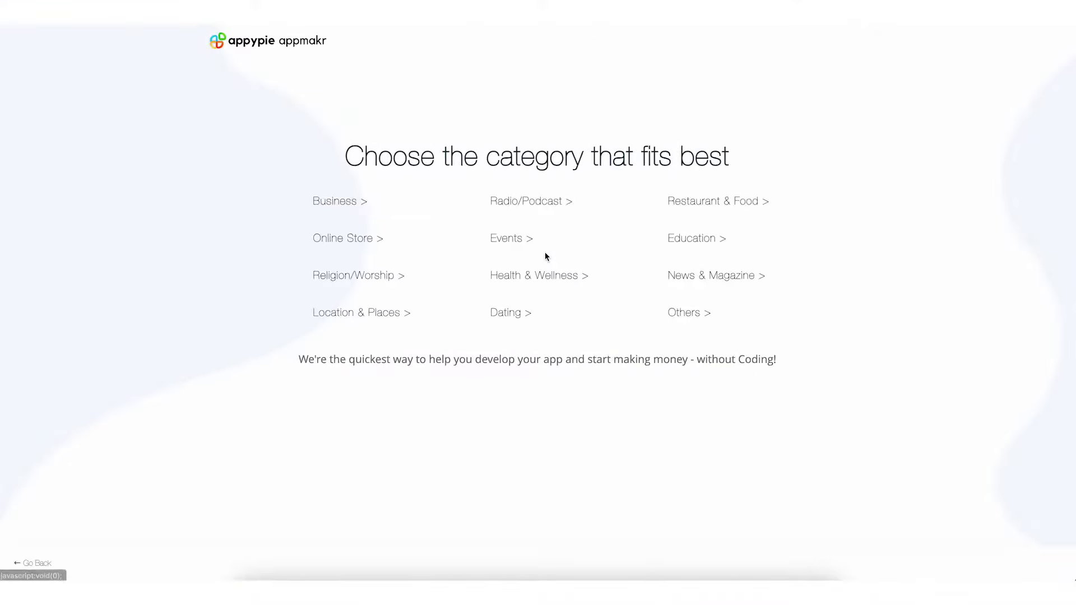
left_click(361, 211)
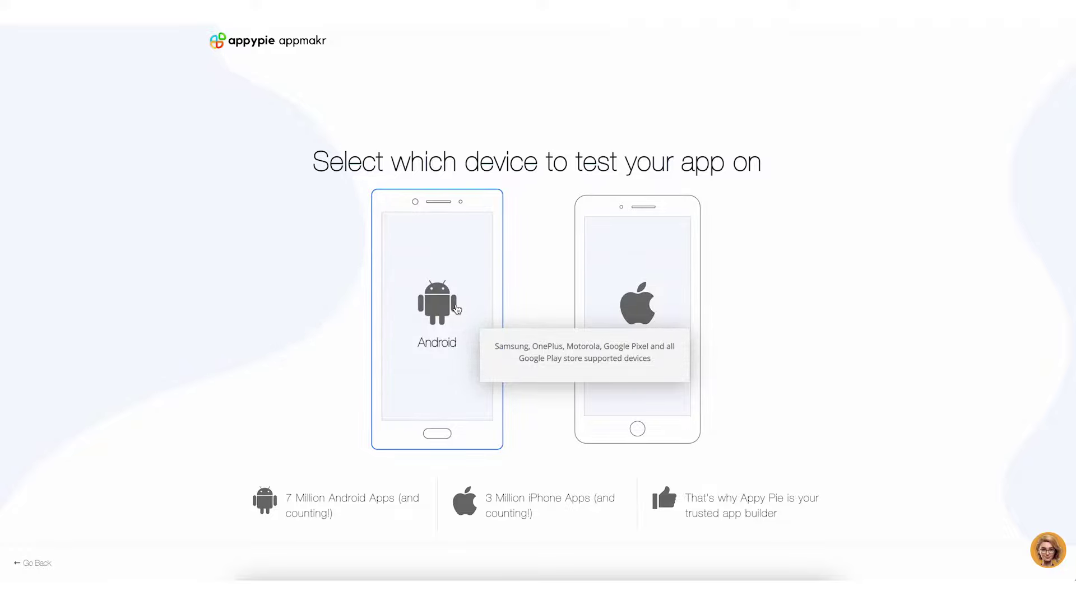
left_click(456, 309)
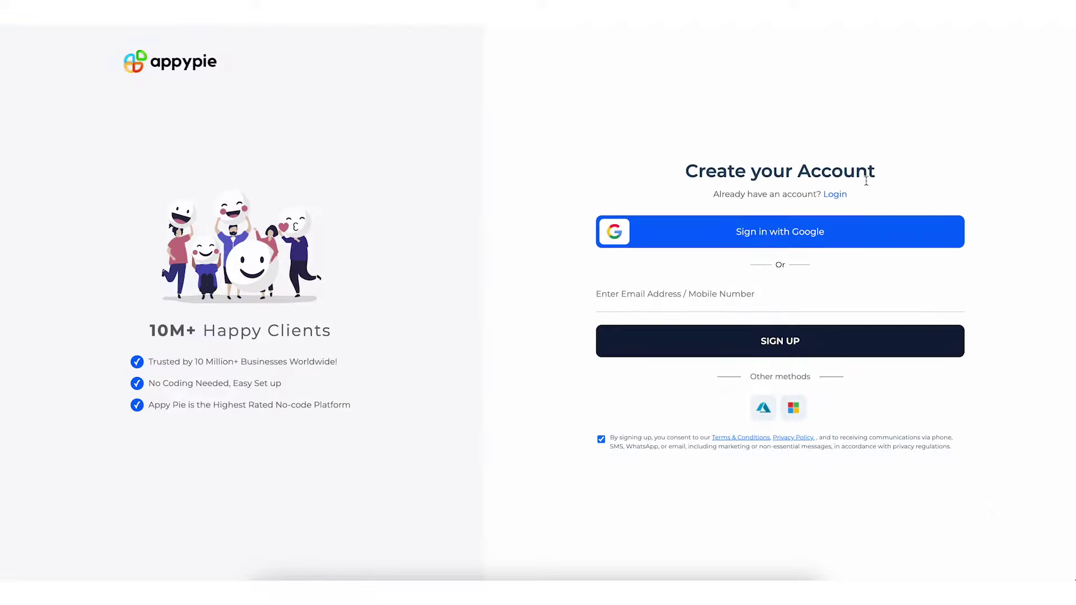
Log in to the existing account with its e-mail address and password
left_click(835, 195)
key("Tab")
type("•••")
left_click(764, 370)
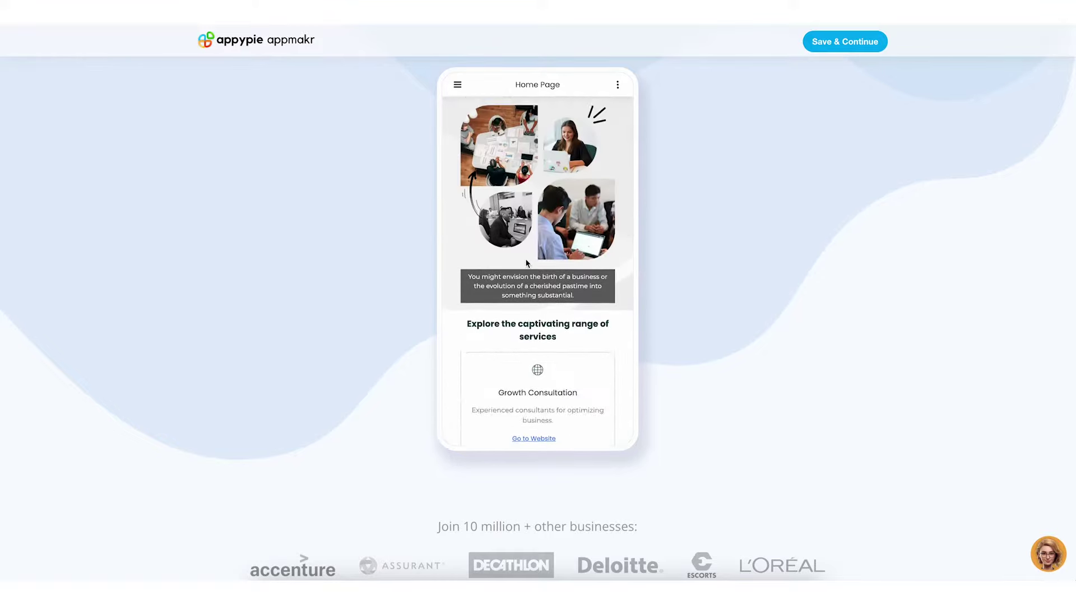
Show the generated app's About Us page in the preview
scroll(526, 263, "up", 2)
left_click(457, 84)
left_click(471, 137)
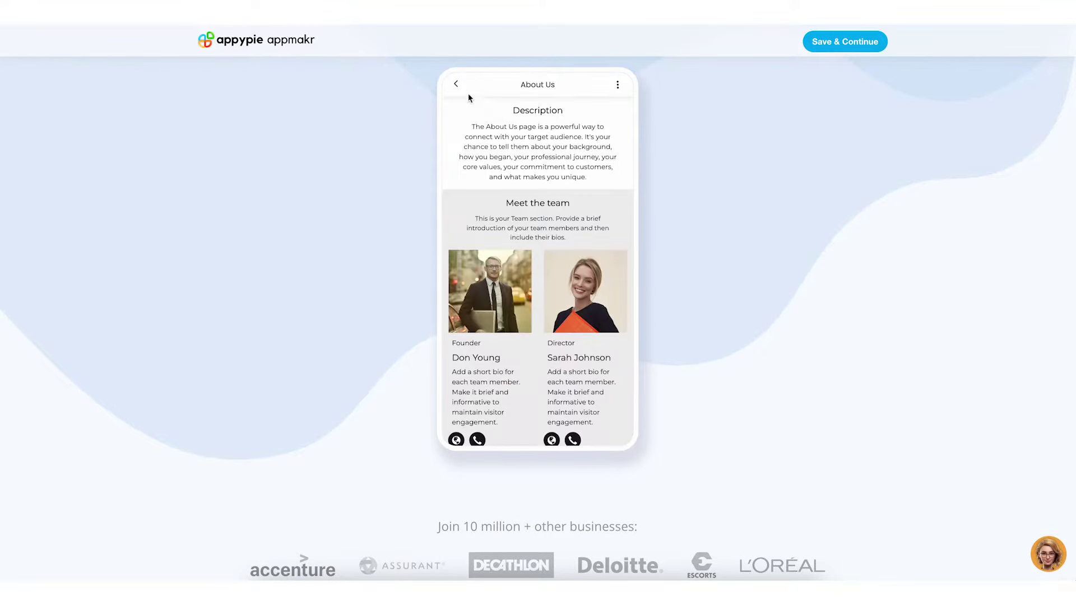
Check the preview's Inquiry and Home pages, then save the app and buy the Gold plan
left_click(456, 84)
left_click(457, 85)
left_click(480, 185)
left_click(456, 84)
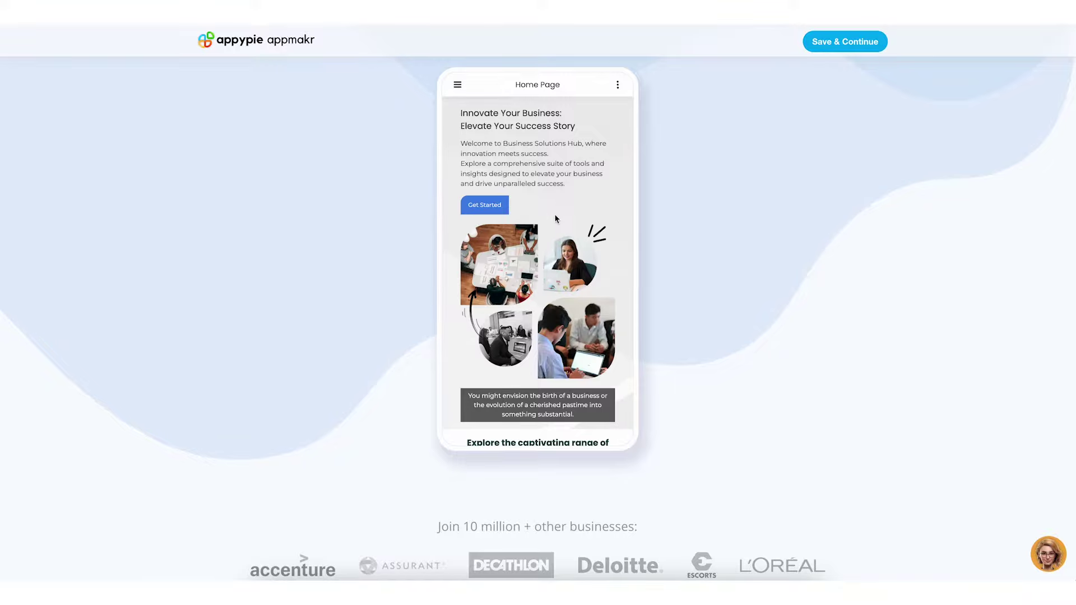
left_click(828, 46)
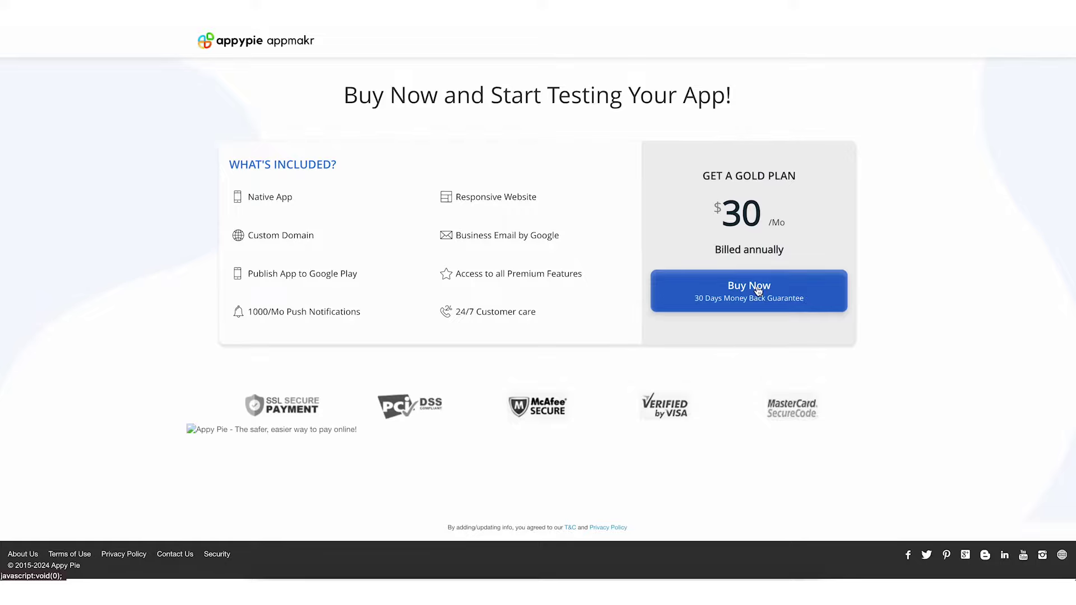
left_click(757, 290)
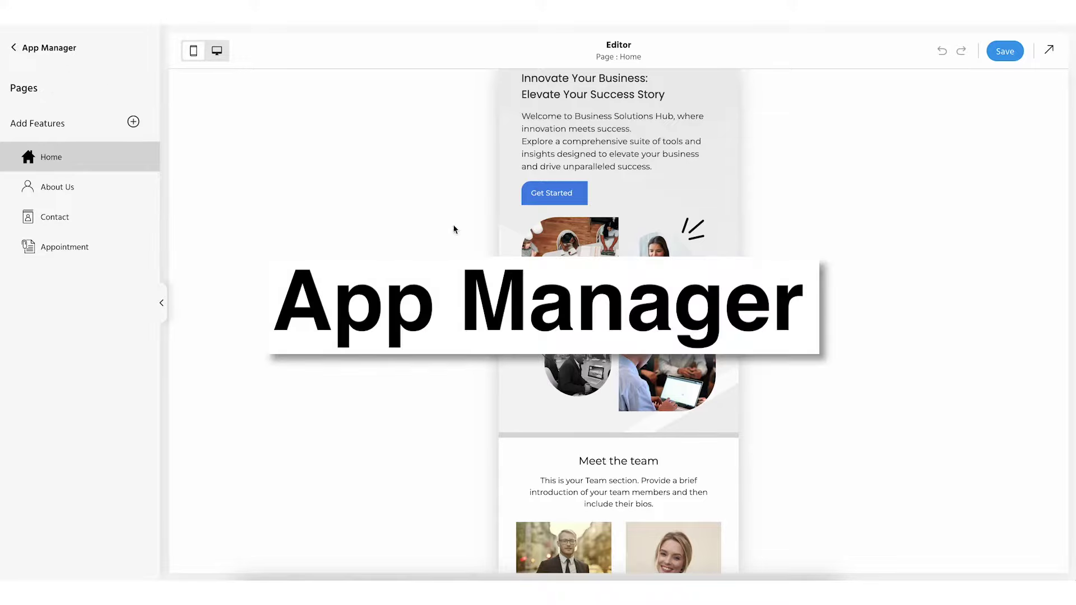
scroll(586, 368, "down", 6)
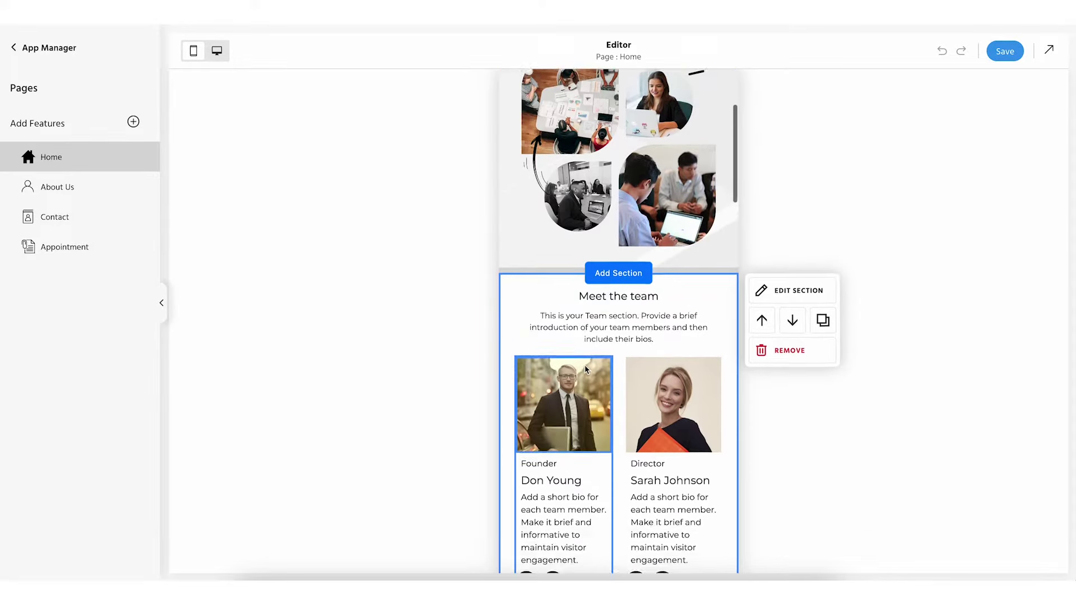
scroll(586, 368, "up", 7)
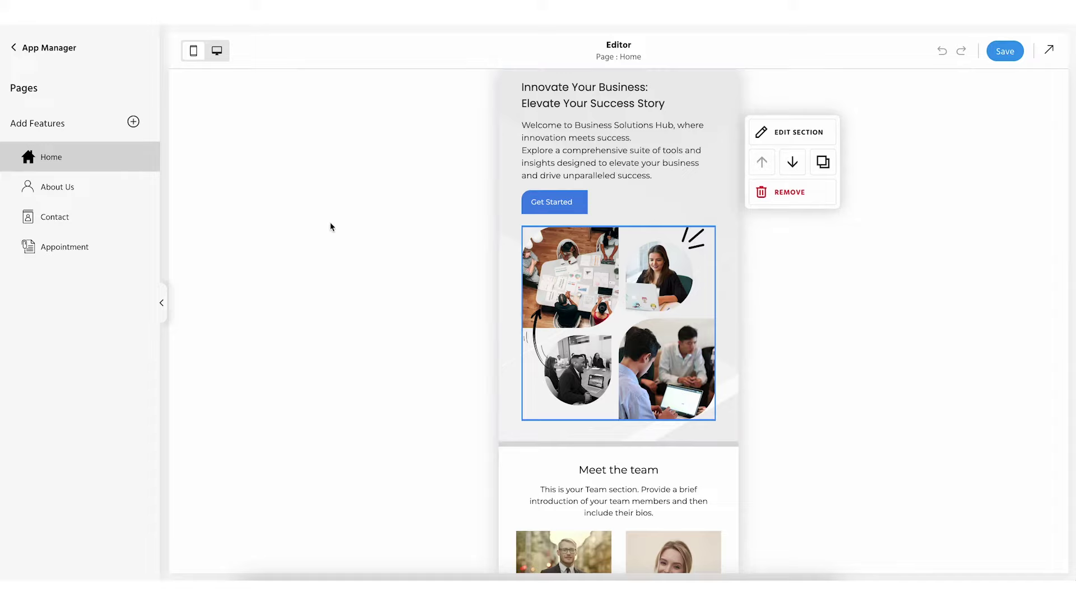
double_click(51, 157)
left_click(102, 161)
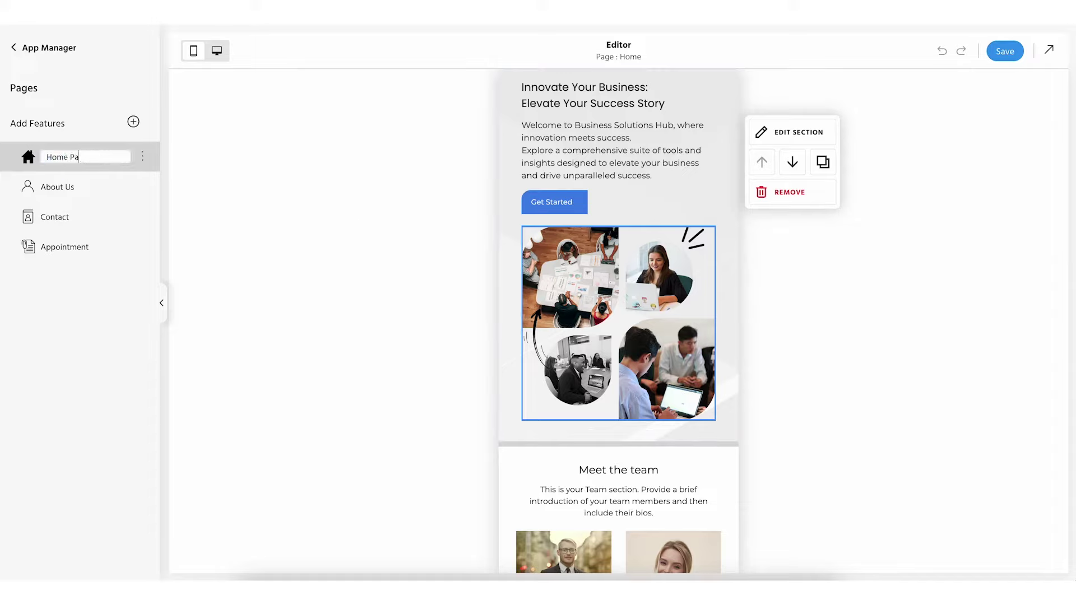
key("Escape")
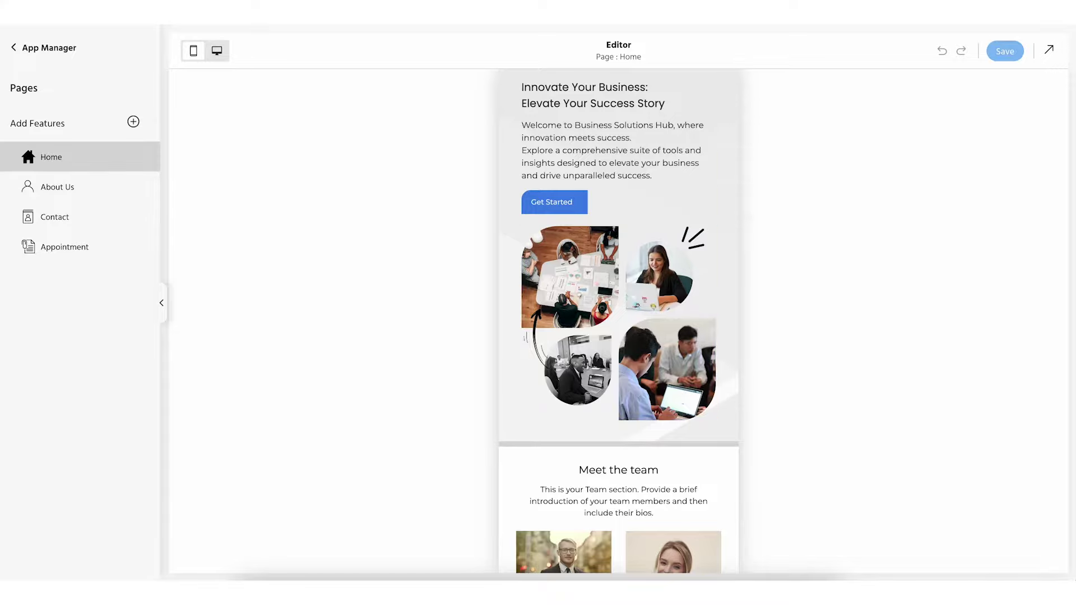
mouse_move(572, 263)
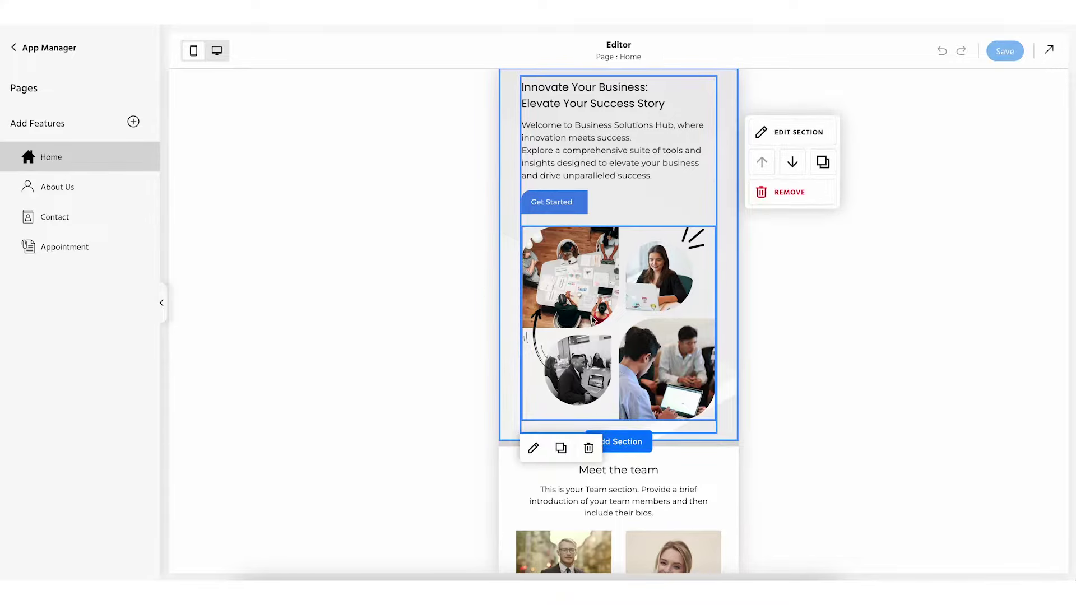
scroll(594, 323, "down", 6)
scroll(596, 328, "down", 7)
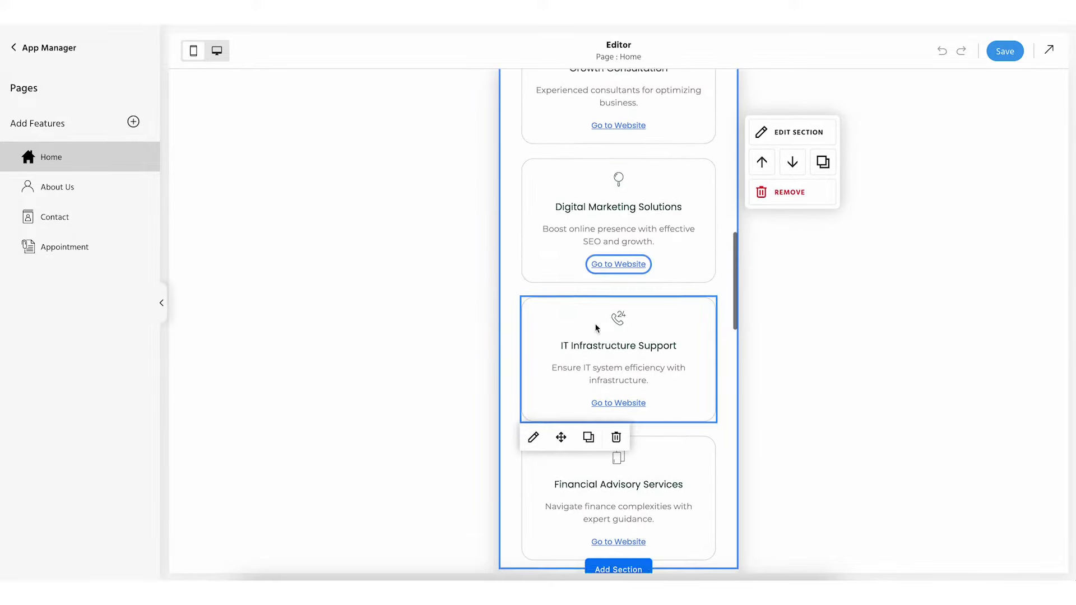
scroll(597, 328, "down", 2)
scroll(597, 328, "down", 2)
scroll(596, 327, "up", 15)
scroll(596, 327, "up", 2)
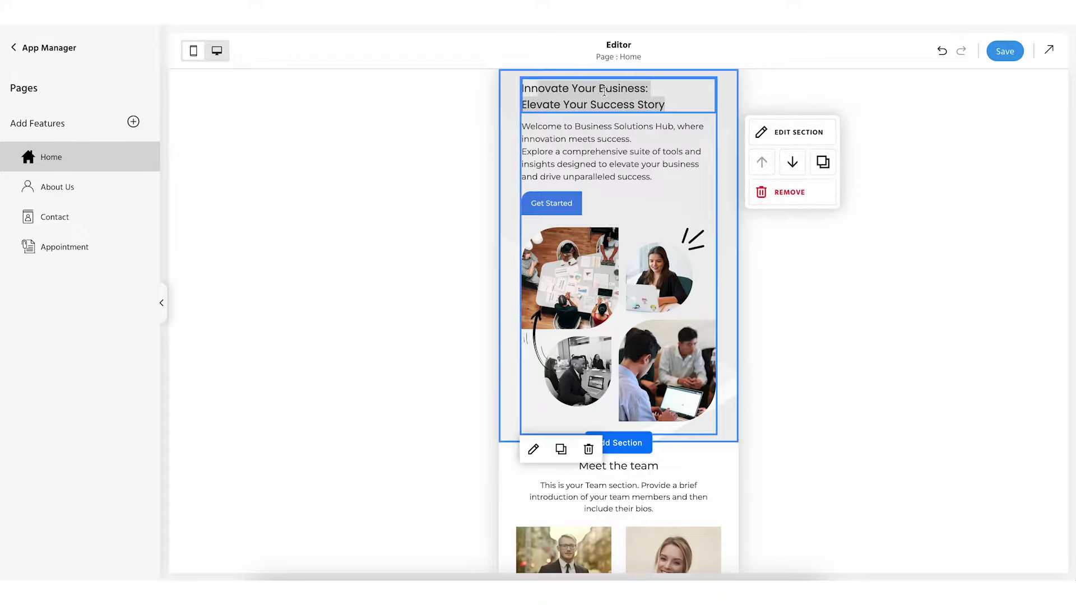
Bring up the hero section's settings and look through its block, visibility and style options
left_click(765, 131)
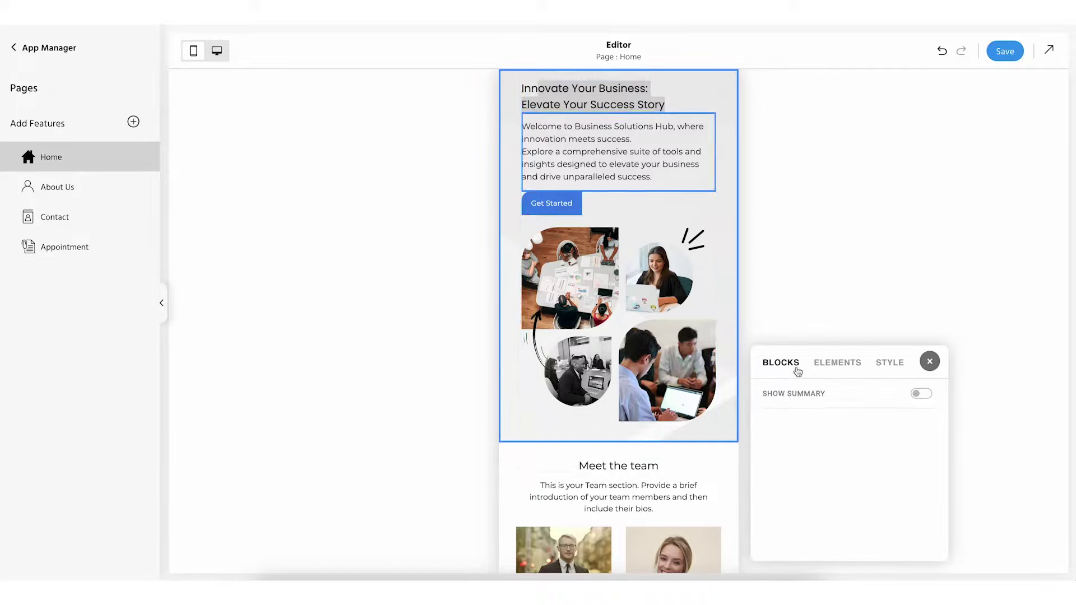
left_click(840, 364)
left_click(891, 364)
left_click(785, 365)
Try the summary box and hero banner images, leaving both as they were
left_click(920, 395)
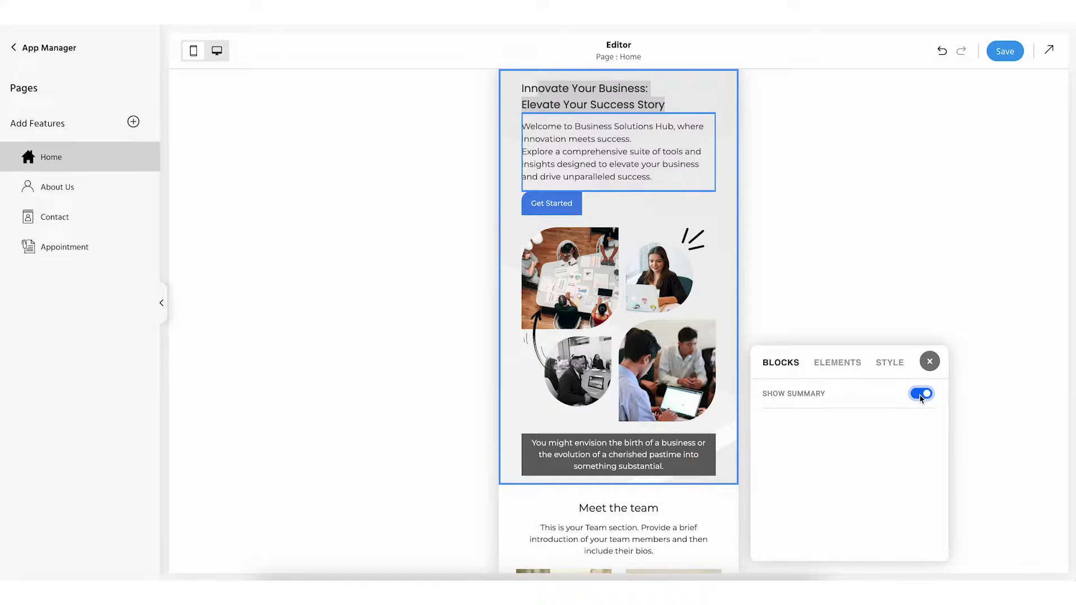
left_click(920, 396)
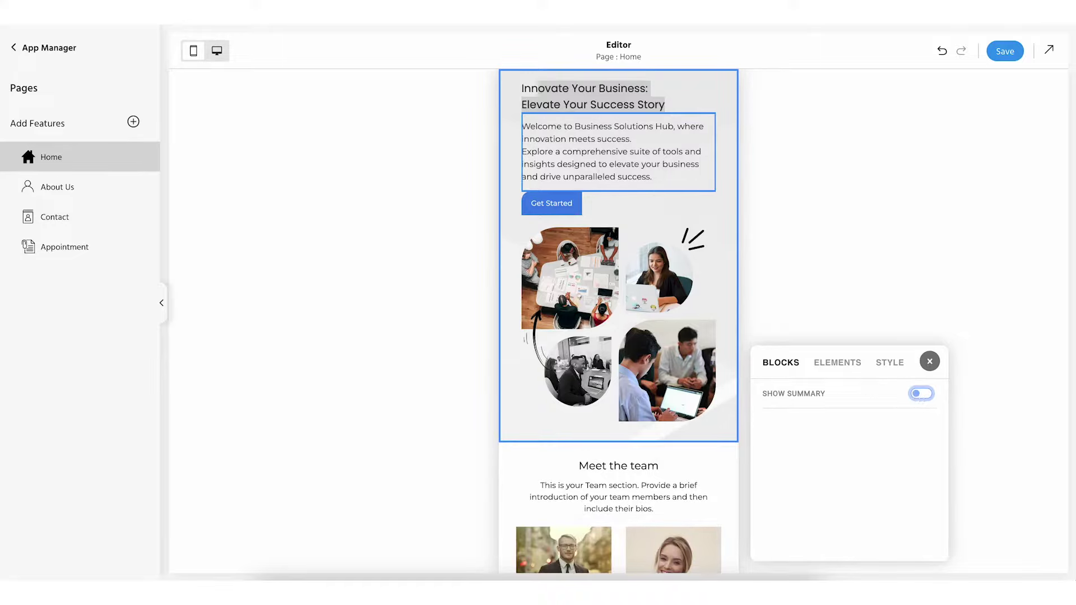
left_click(825, 365)
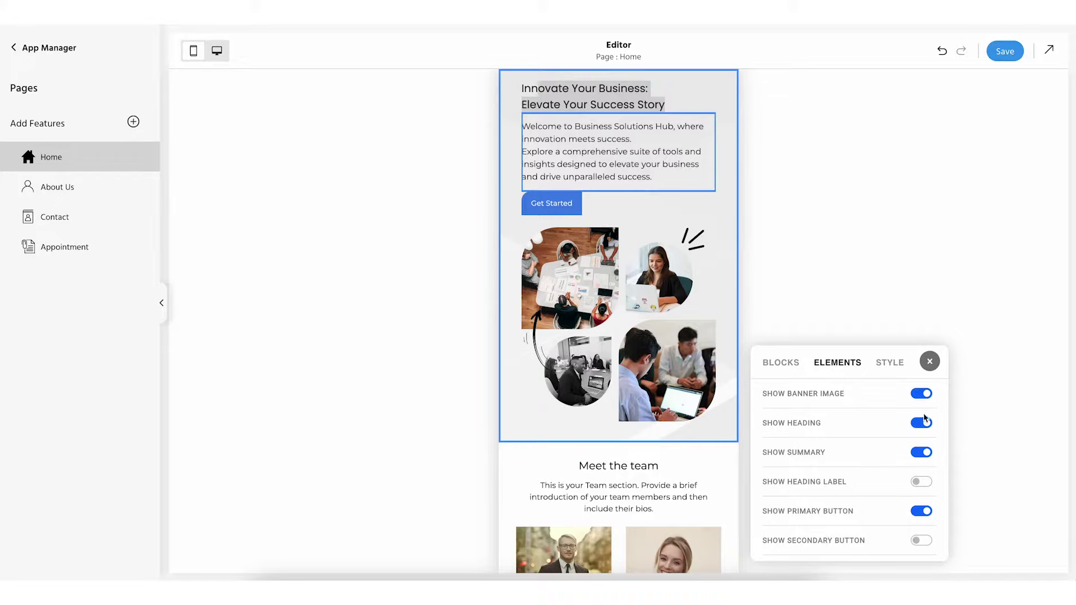
left_click(921, 395)
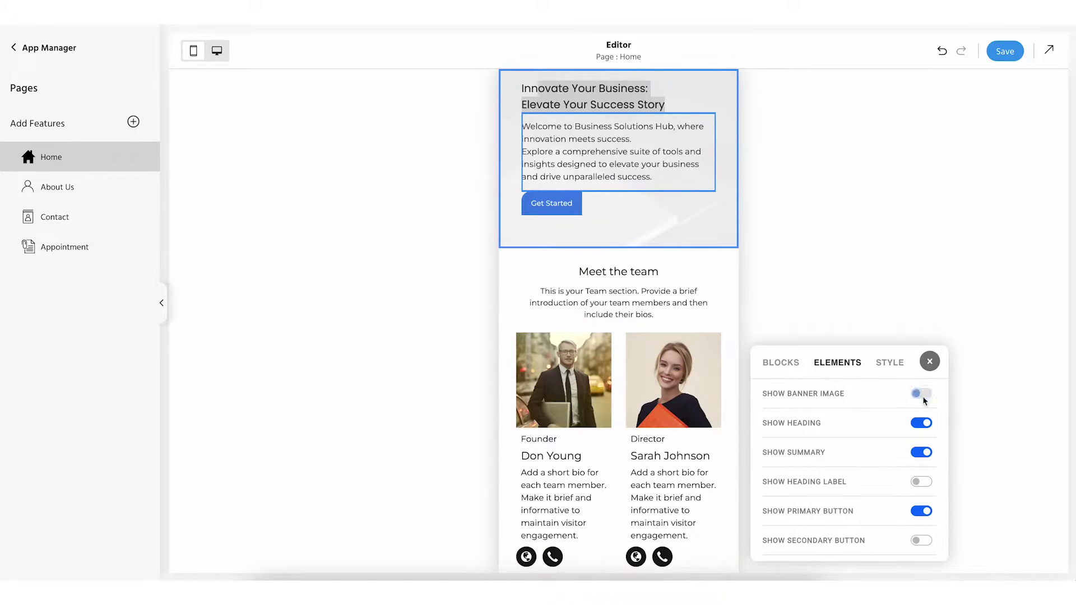
left_click(922, 395)
left_click(922, 394)
left_click(922, 394)
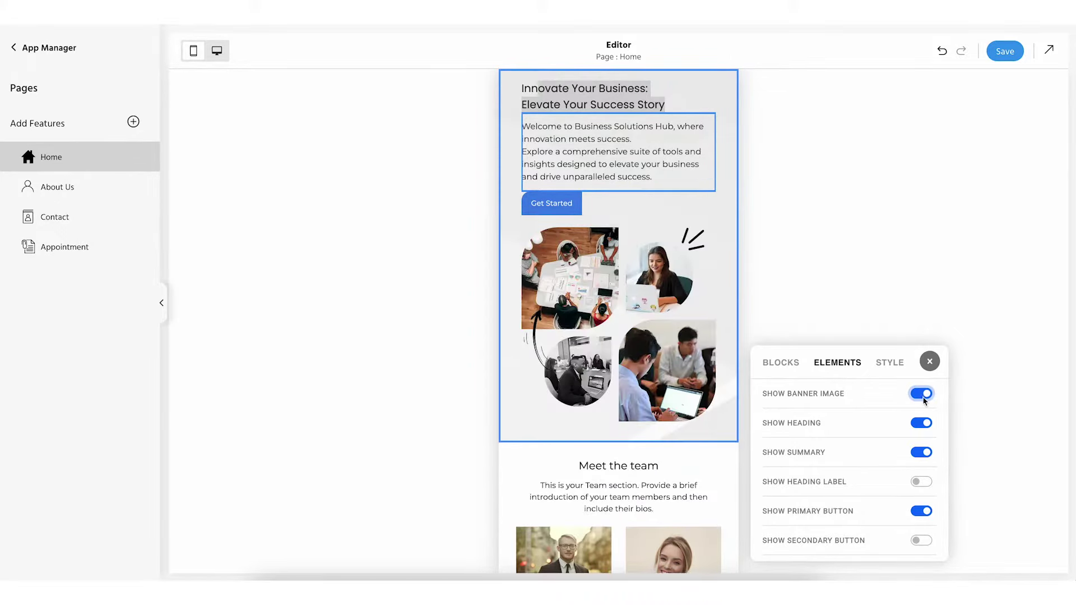
Try the heading label, Get Started button and second button, restoring each
left_click(921, 482)
left_click(922, 482)
left_click(922, 511)
left_click(922, 511)
left_click(923, 541)
left_click(924, 541)
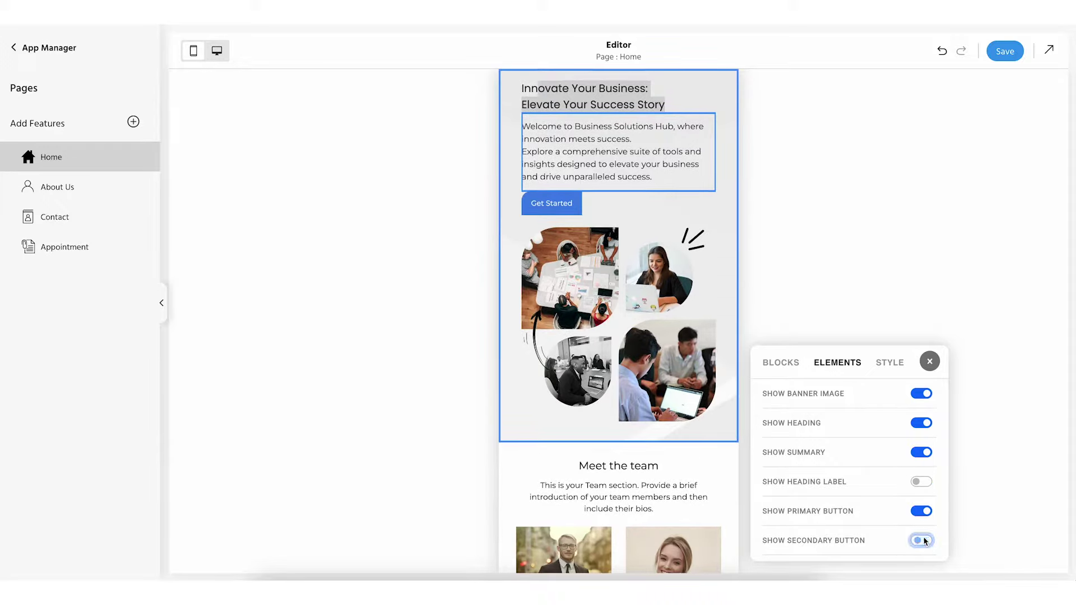
Turn on a divider below the hero section and raise its size to 9
left_click(891, 360)
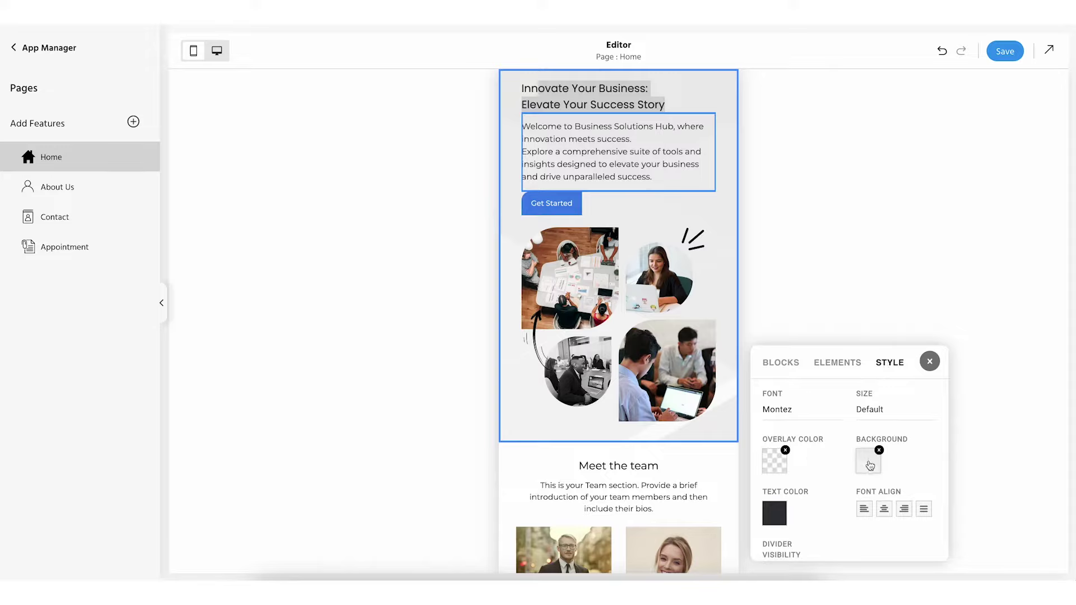
scroll(896, 509, "down", 2)
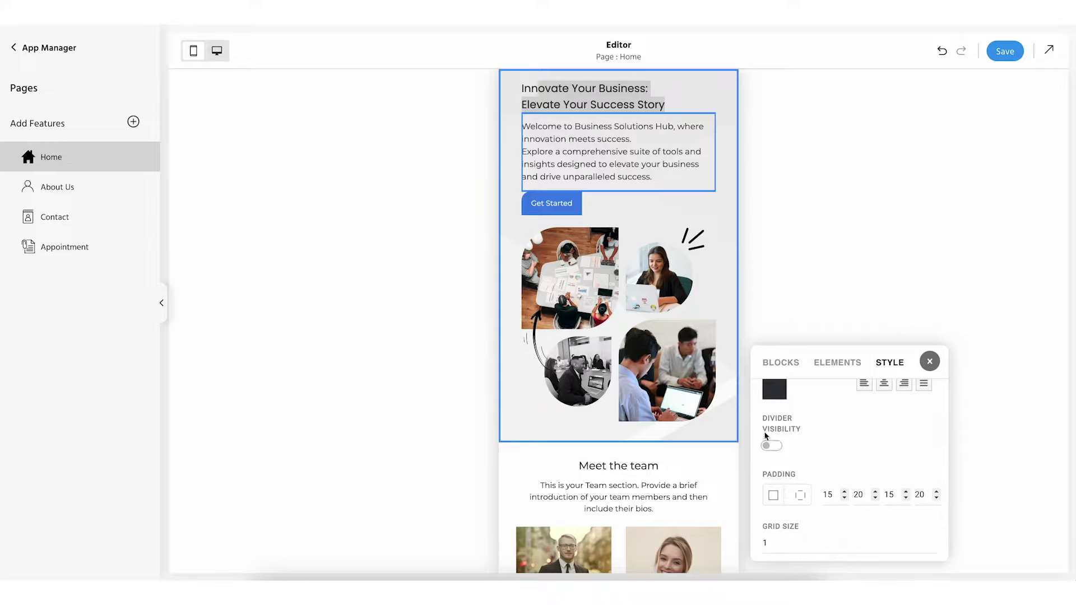
left_click(771, 446)
left_click(772, 446)
left_click(772, 447)
left_click(771, 447)
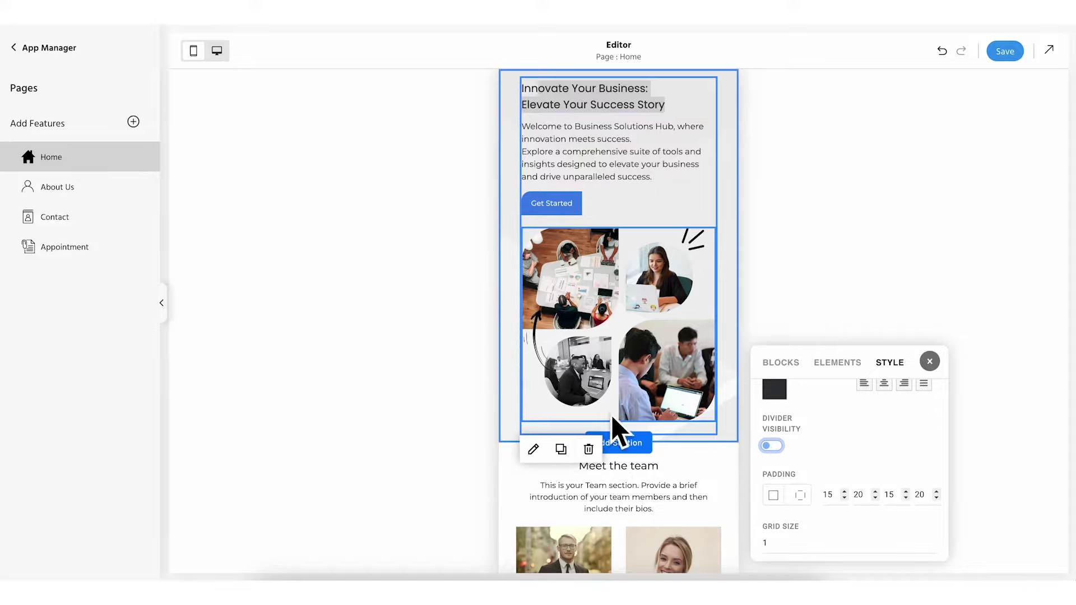
left_click(778, 447)
left_click(893, 438)
left_click(894, 438)
left_click(893, 439)
left_click(894, 438)
left_click(893, 439)
left_click(894, 439)
left_click(894, 438)
left_click(893, 438)
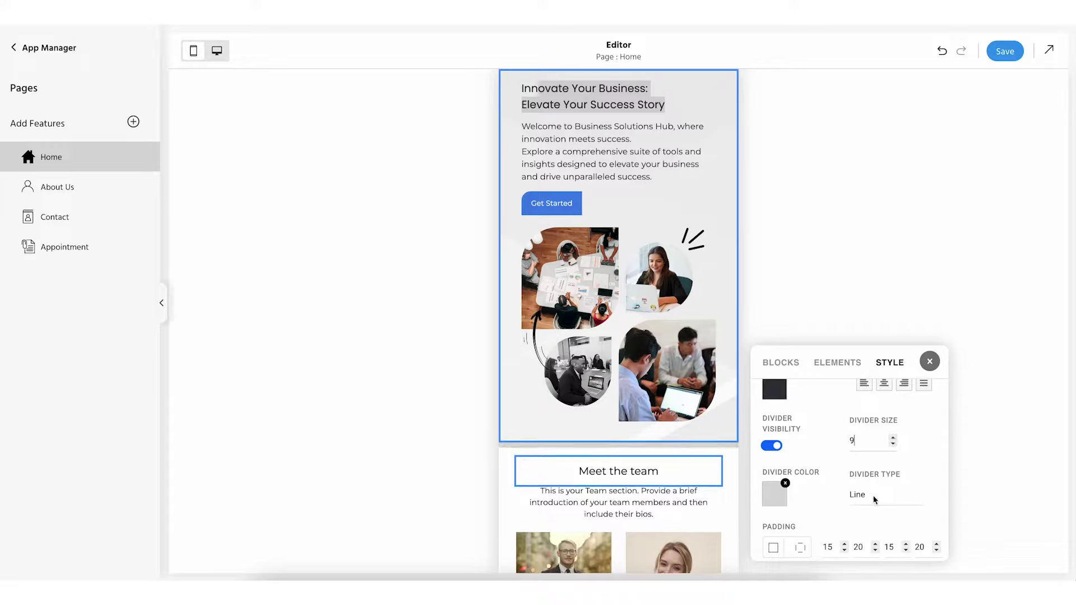
Review the remaining section style settings and close the style panel
scroll(875, 496, "down", 3)
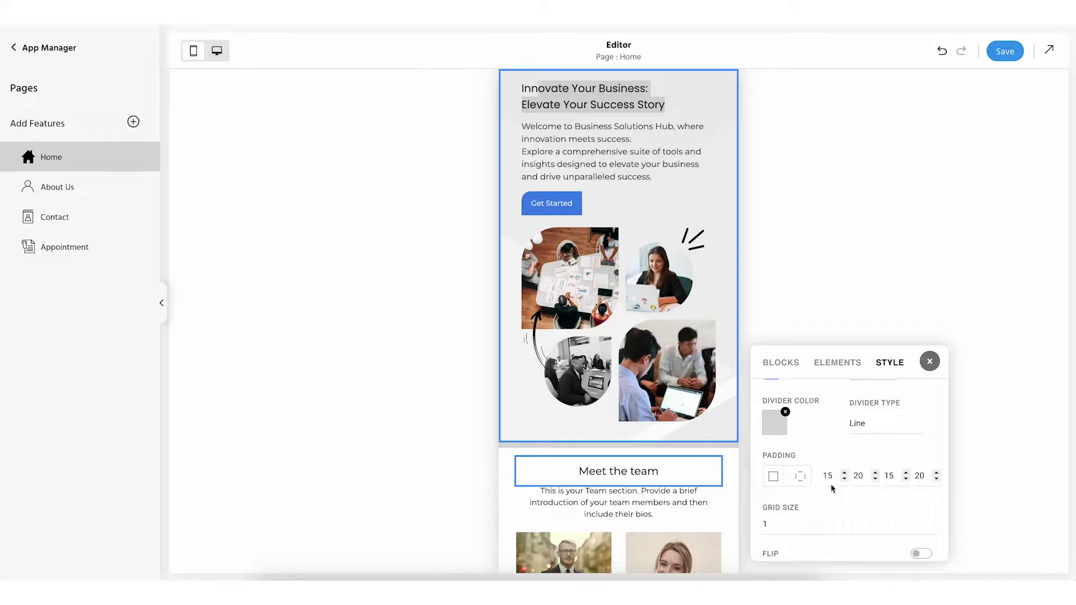
scroll(782, 511, "down", 2)
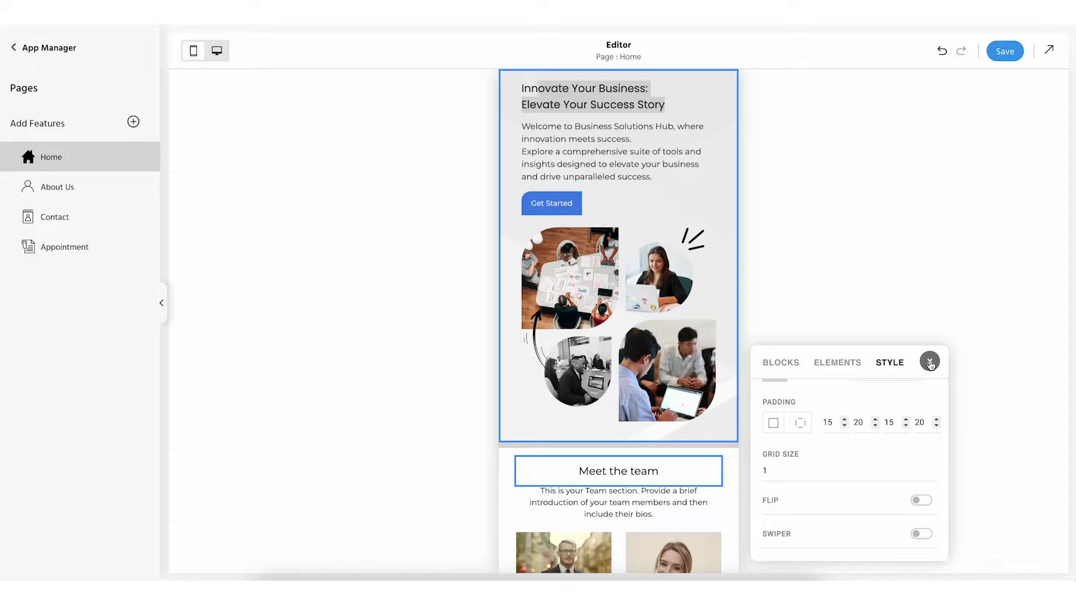
left_click(930, 364)
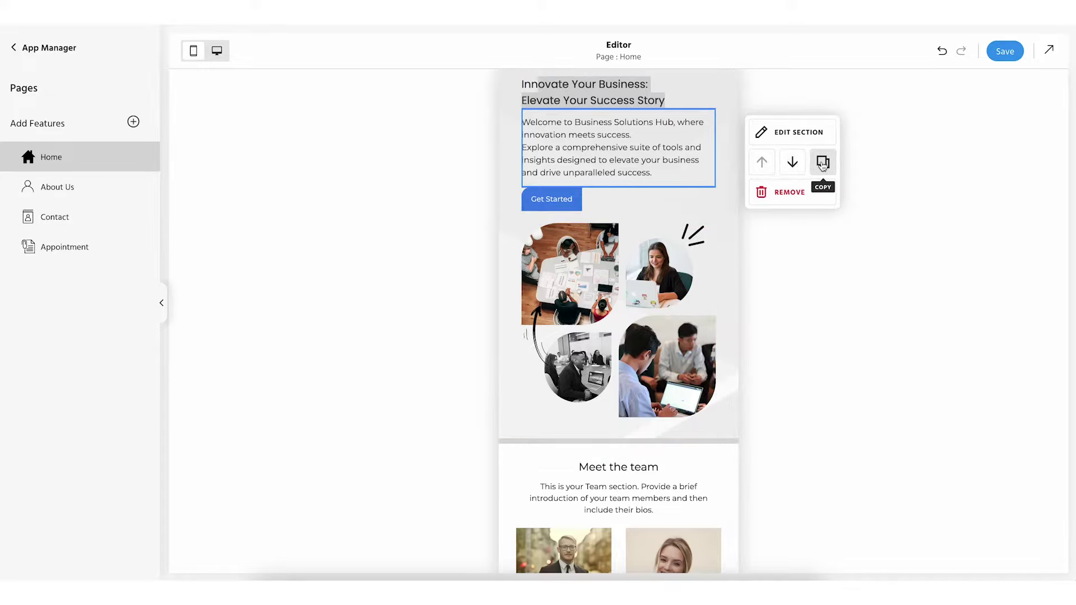
left_click(822, 163)
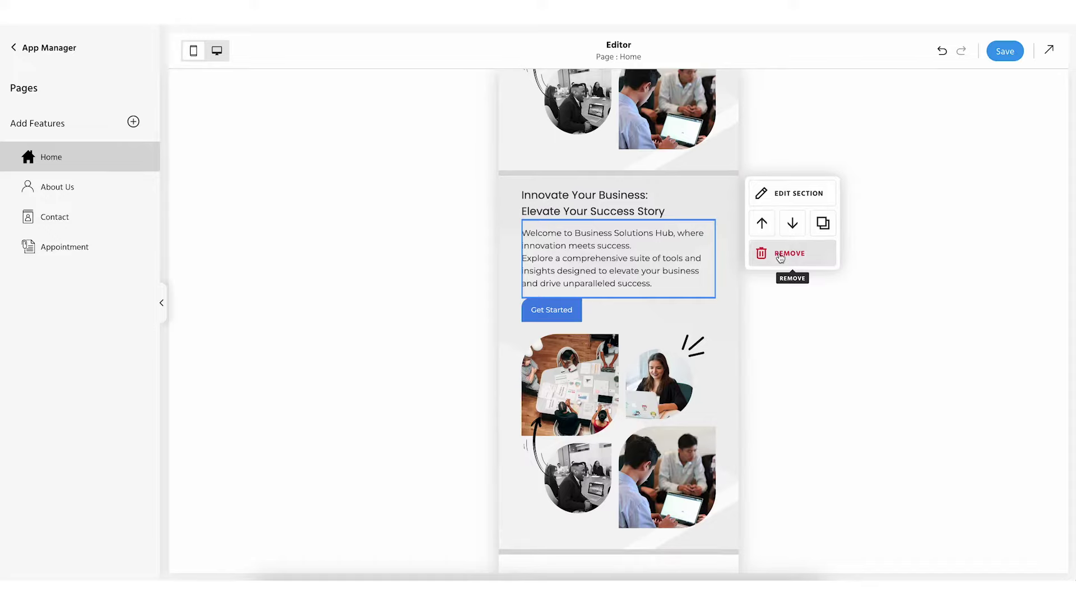
left_click(780, 256)
left_click(663, 317)
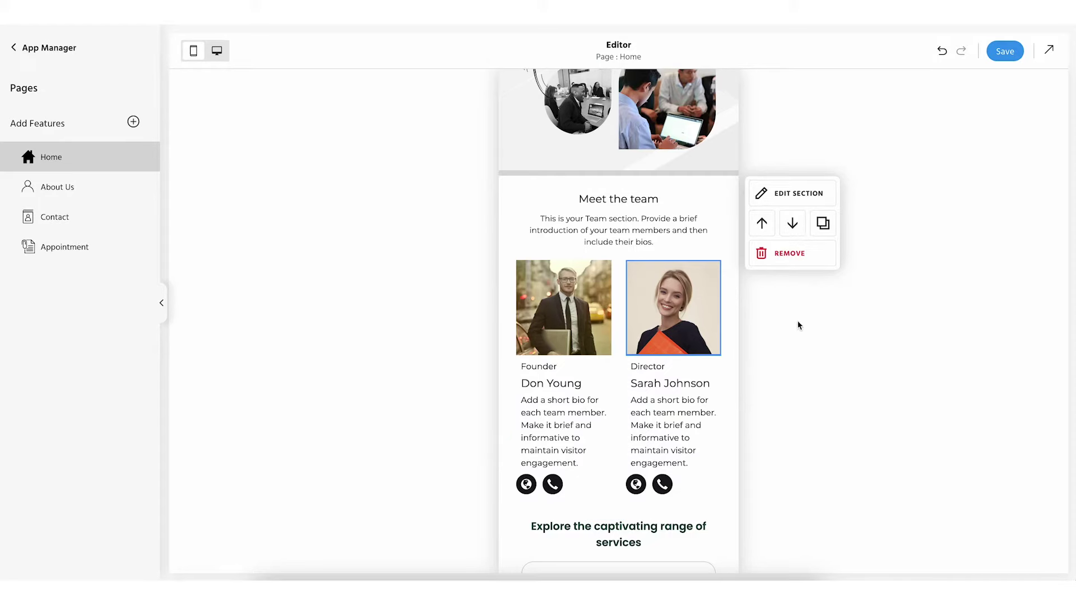
key("ctrl+z")
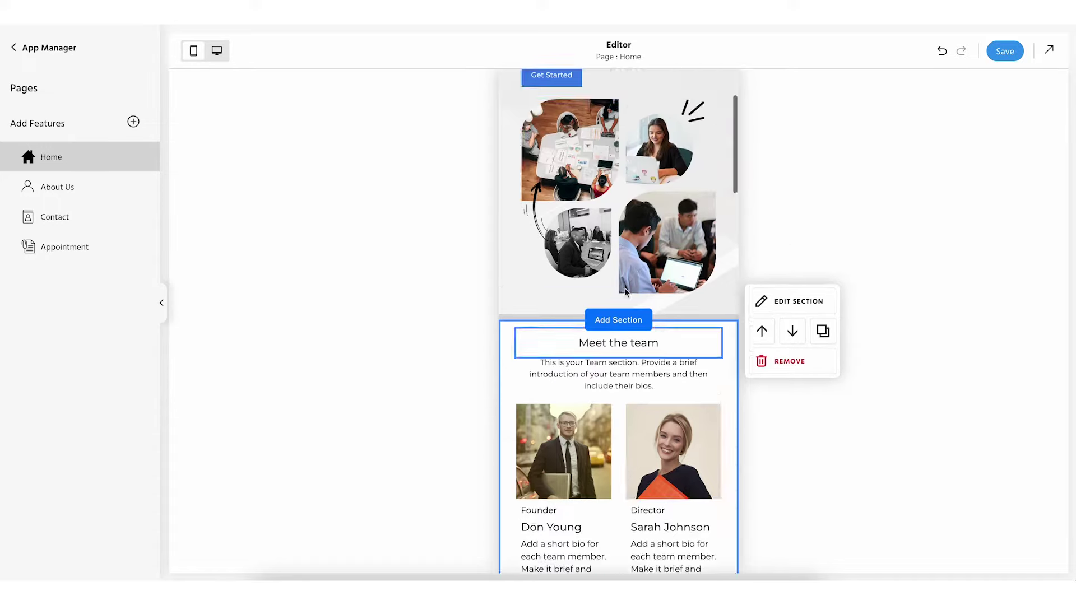
left_click(582, 150)
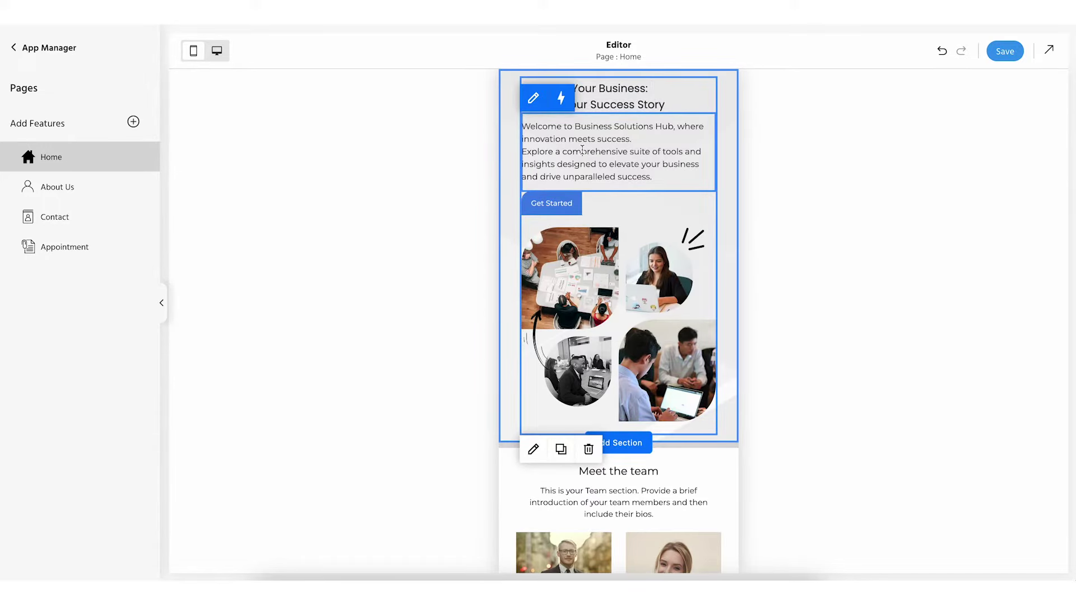
left_click(604, 97)
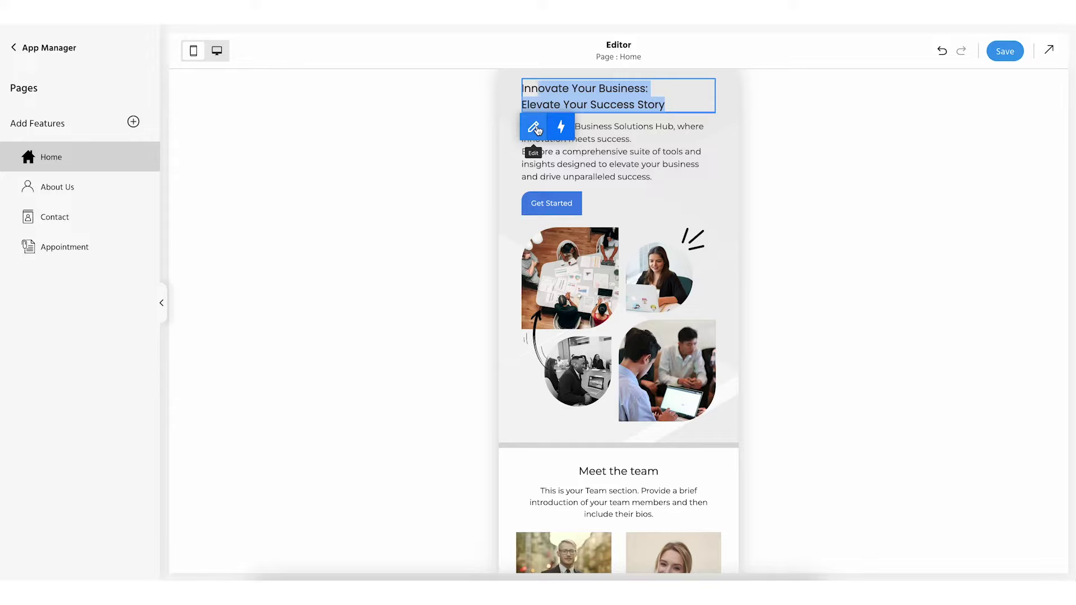
left_click(535, 129)
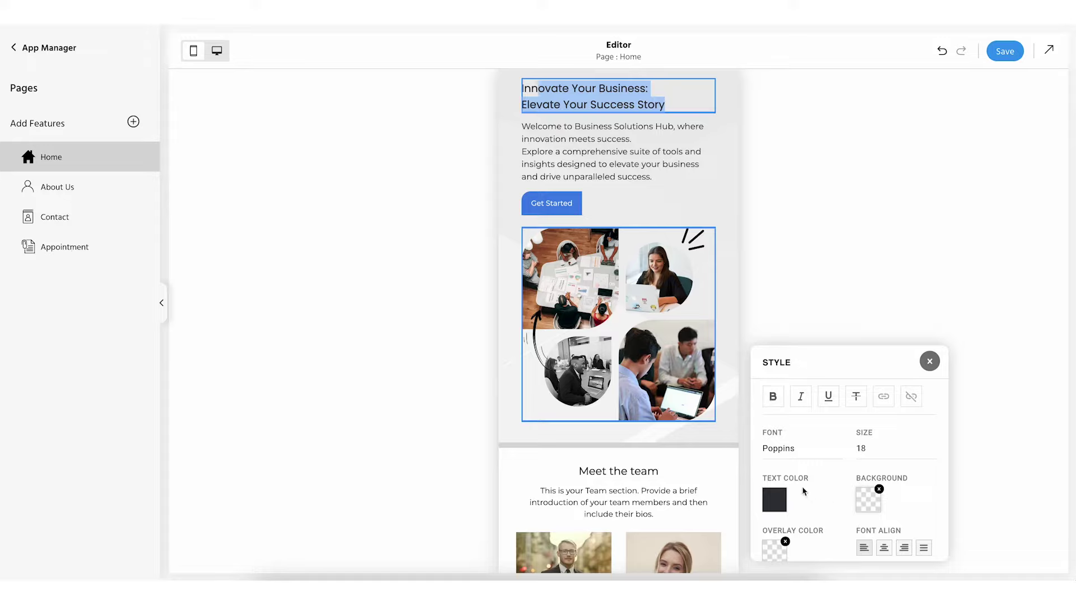
scroll(777, 407, "down", 1)
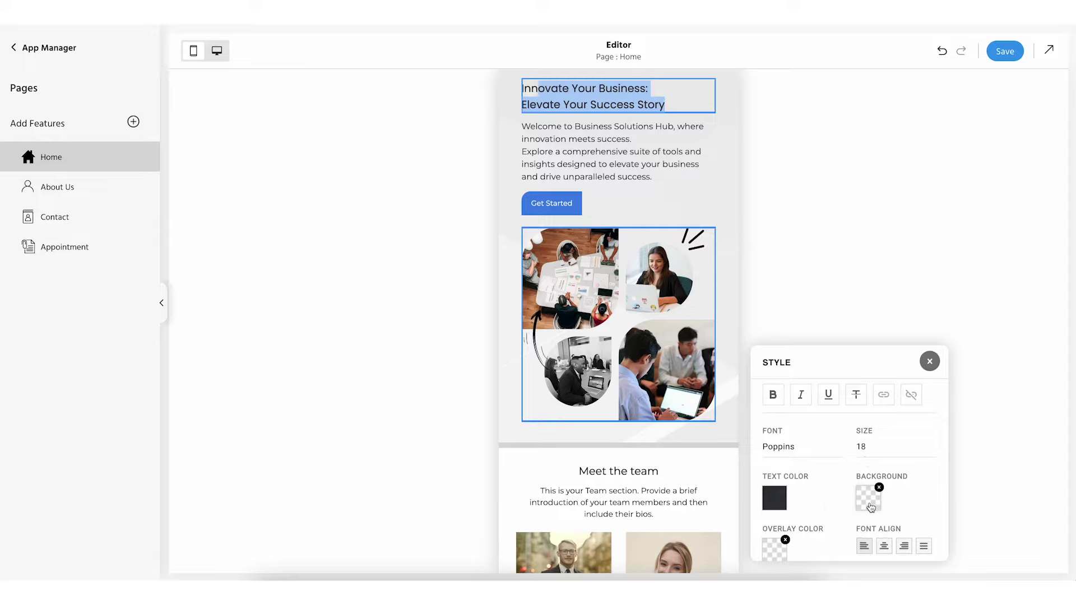
scroll(857, 505, "down", 1)
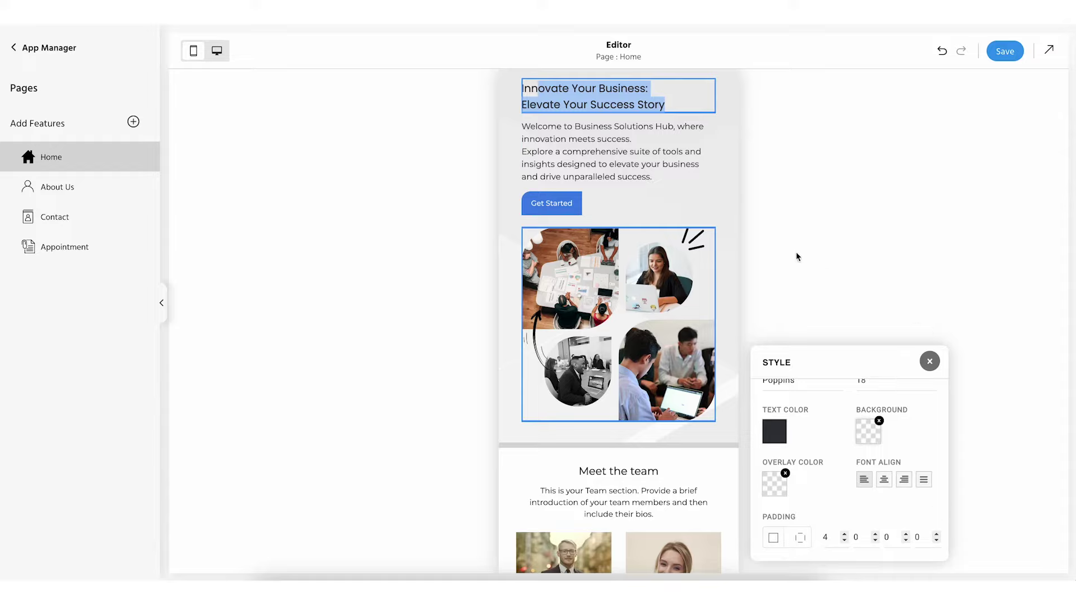
left_click(844, 178)
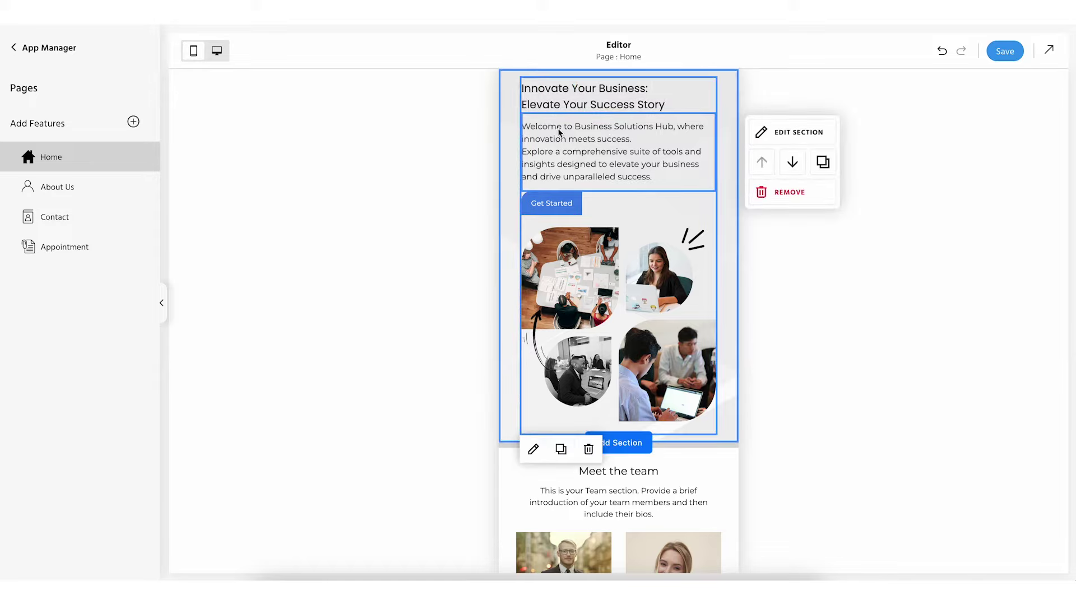
left_click(558, 100)
left_click(562, 128)
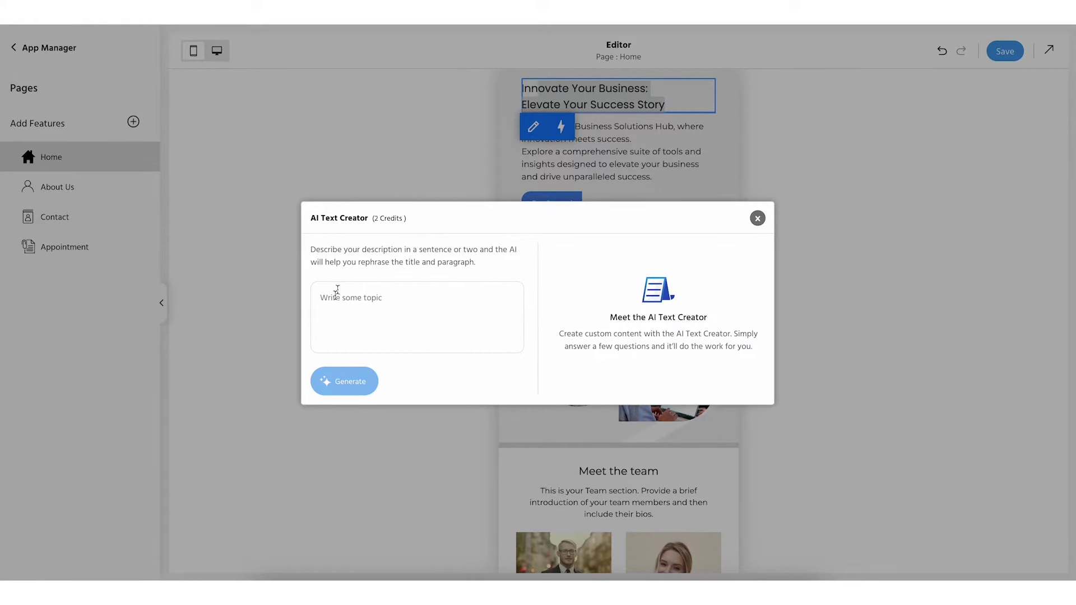
left_click(364, 316)
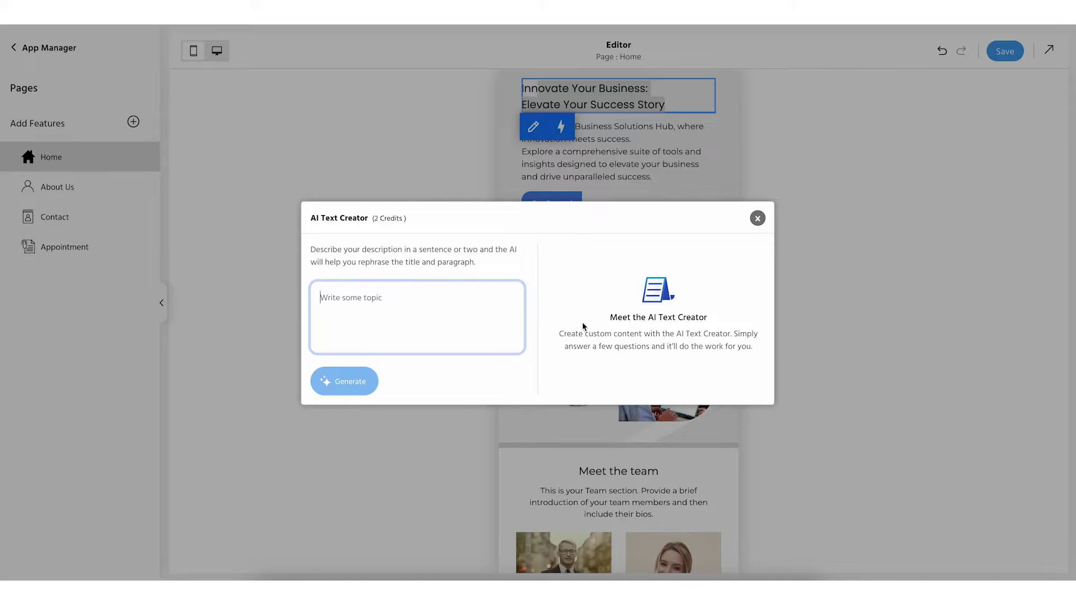
left_click(761, 221)
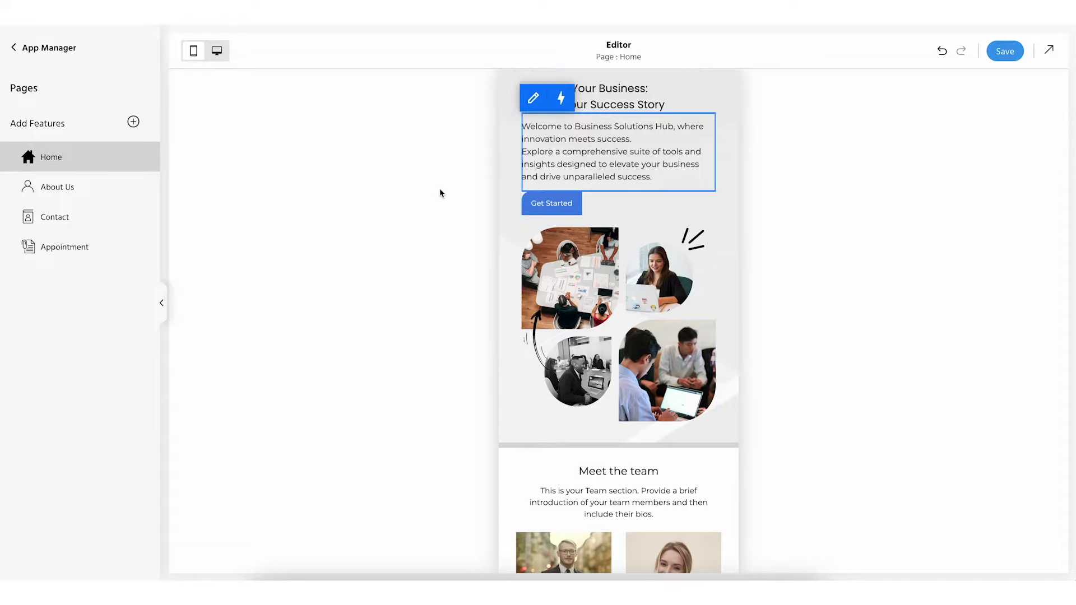
left_click(589, 221)
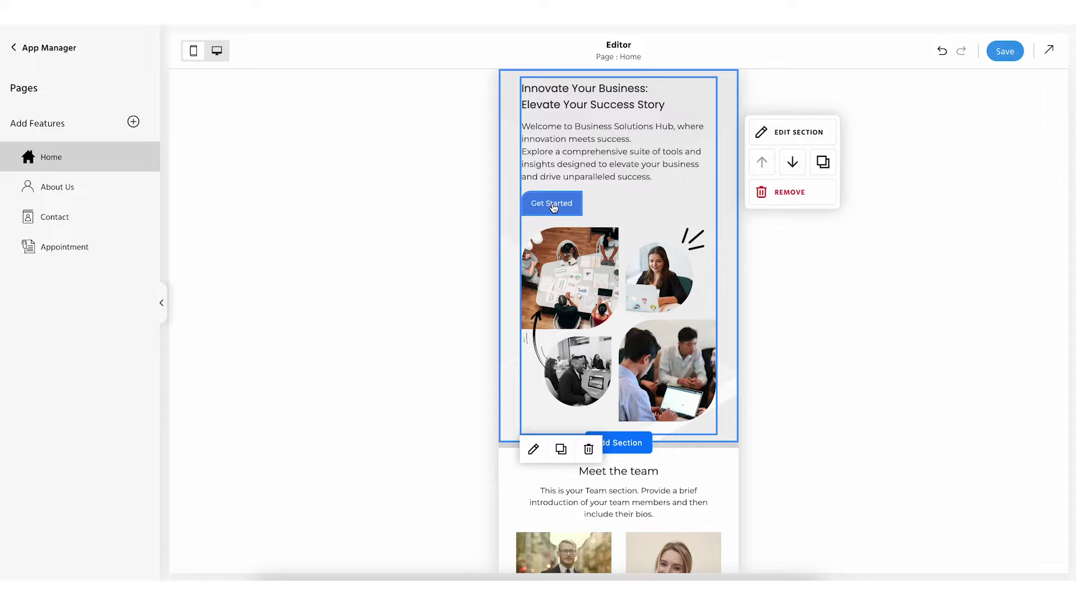
left_click(552, 206)
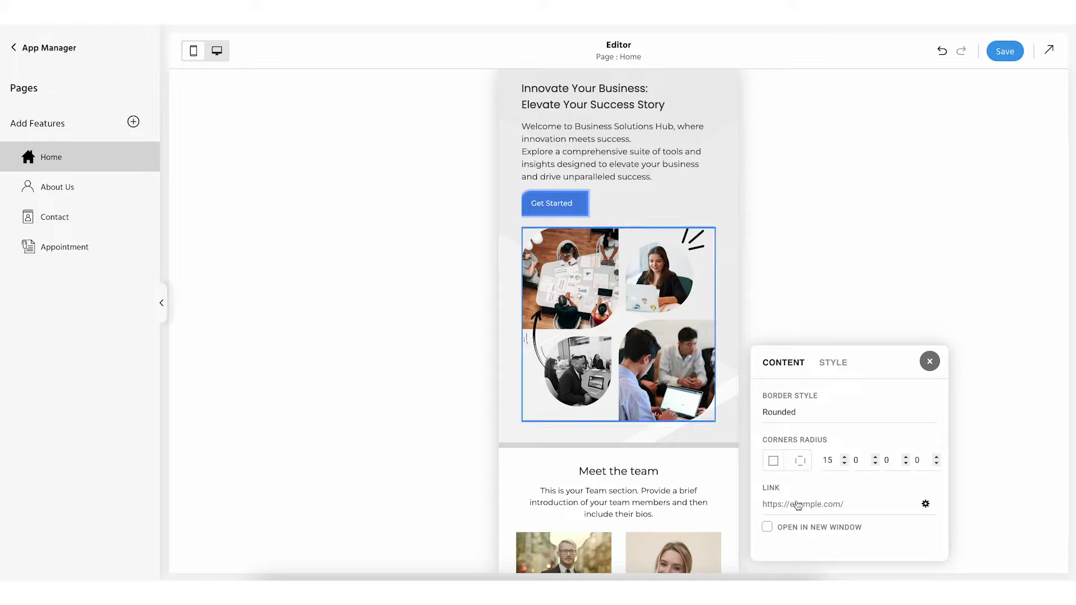
left_click(834, 369)
left_click(787, 365)
left_click(832, 363)
scroll(817, 444, "down", 3)
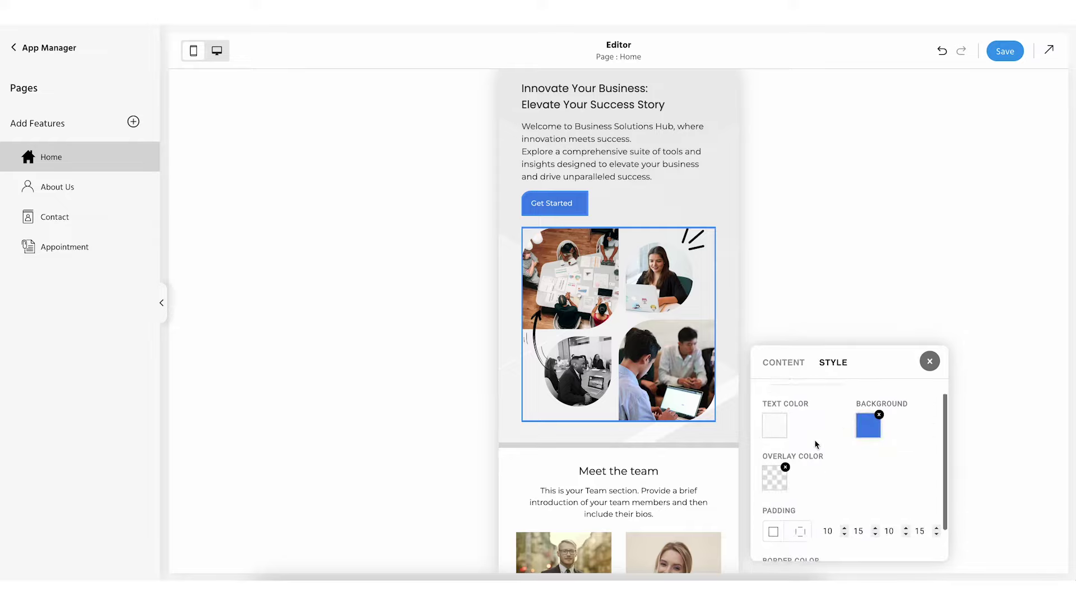
scroll(816, 444, "up", 3)
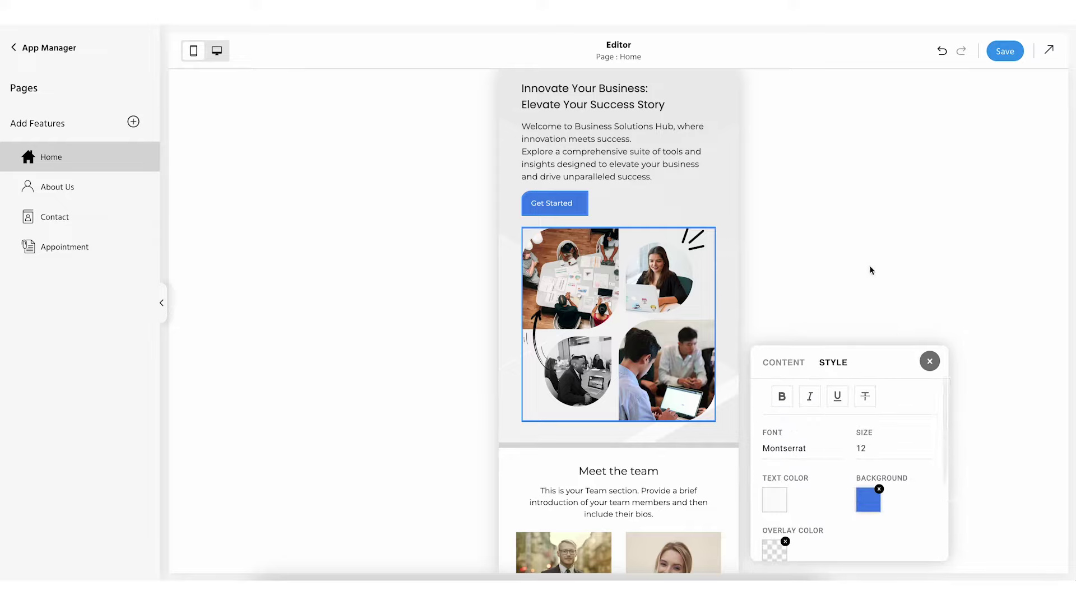
left_click(831, 267)
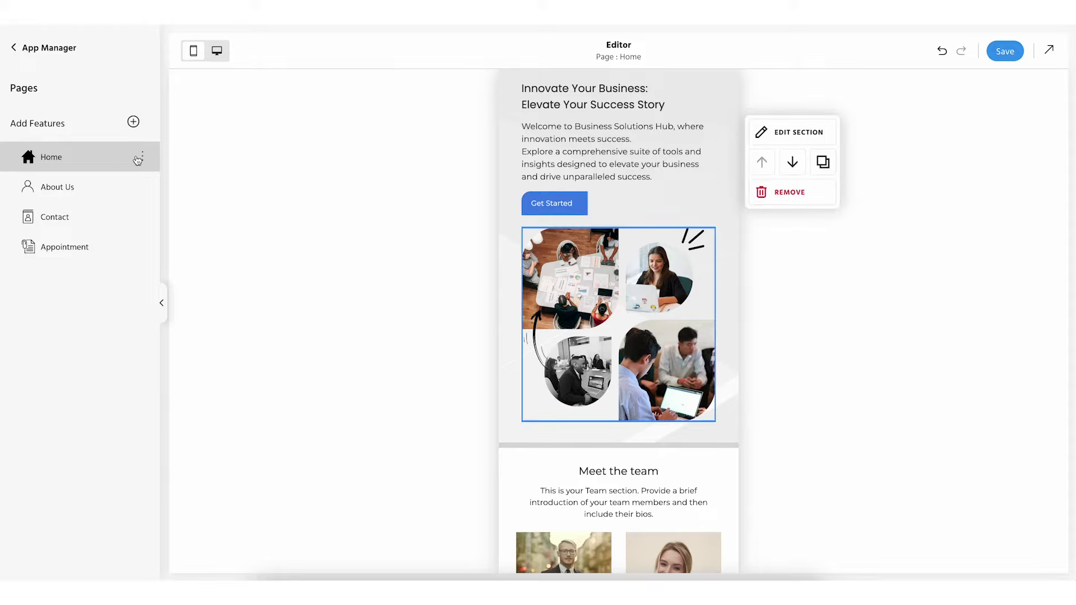
left_click(548, 282)
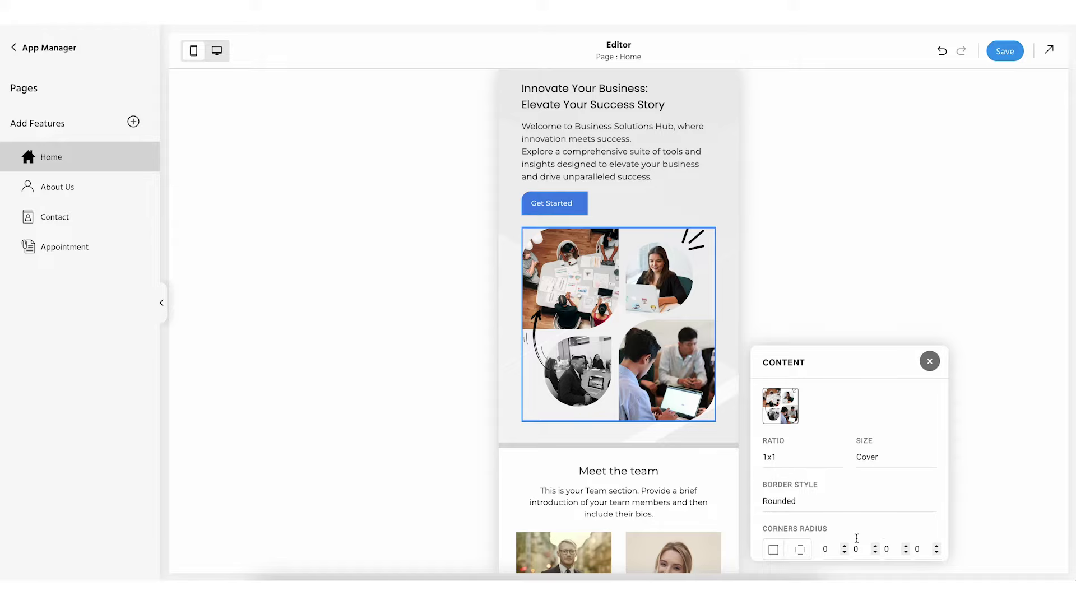
left_click(778, 418)
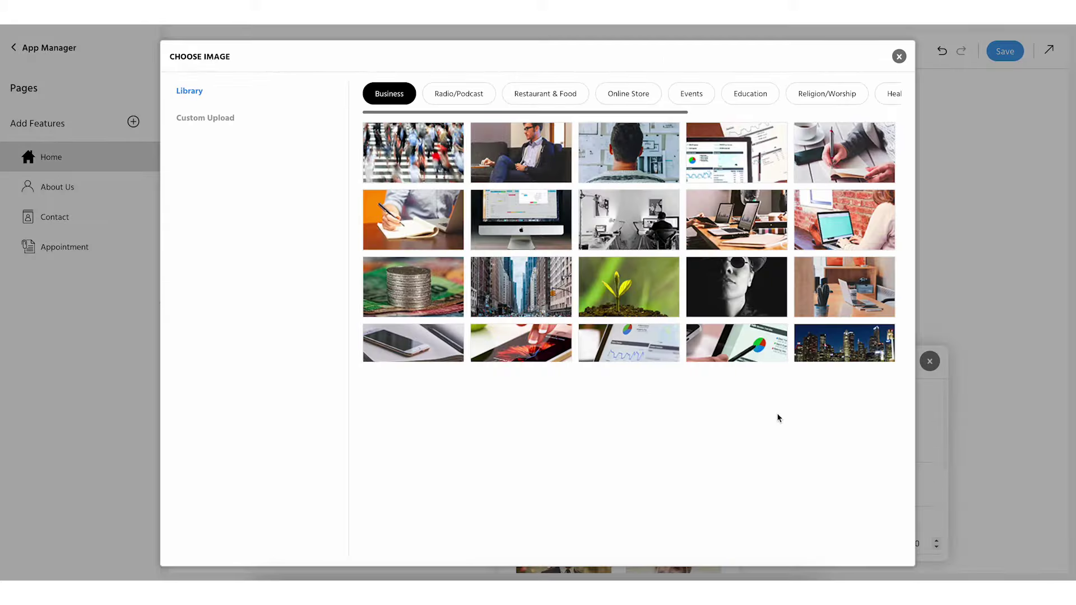
scroll(617, 314, "down", 1)
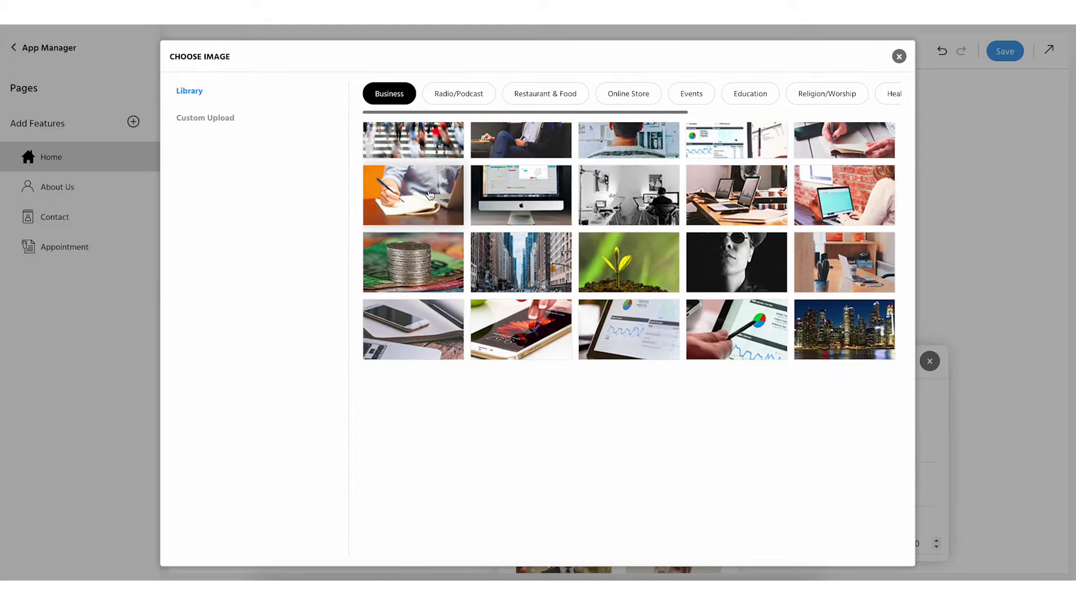
scroll(430, 194, "up", 1)
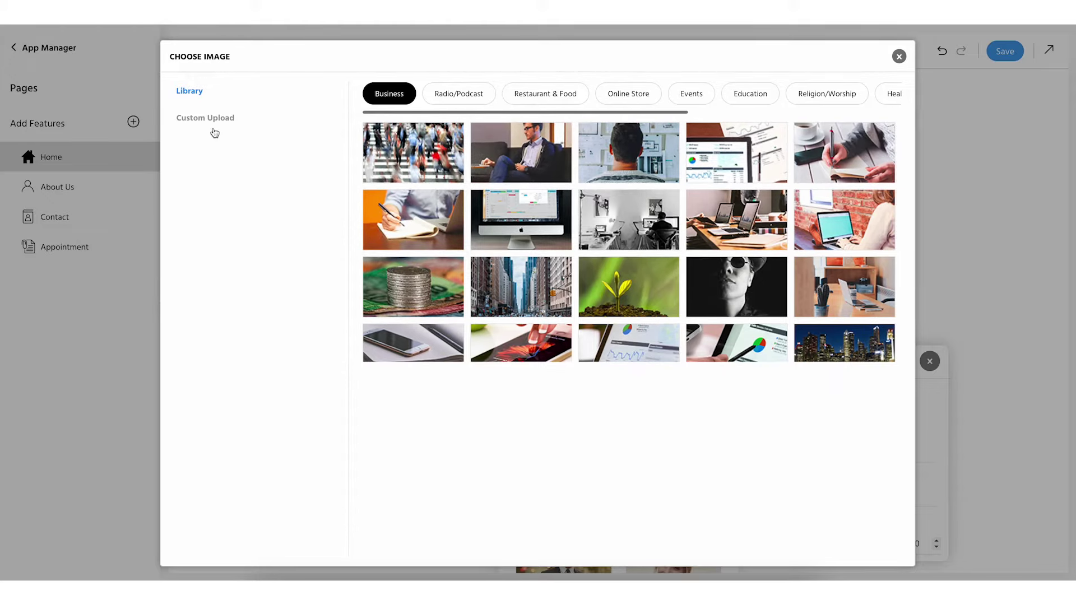
left_click(213, 119)
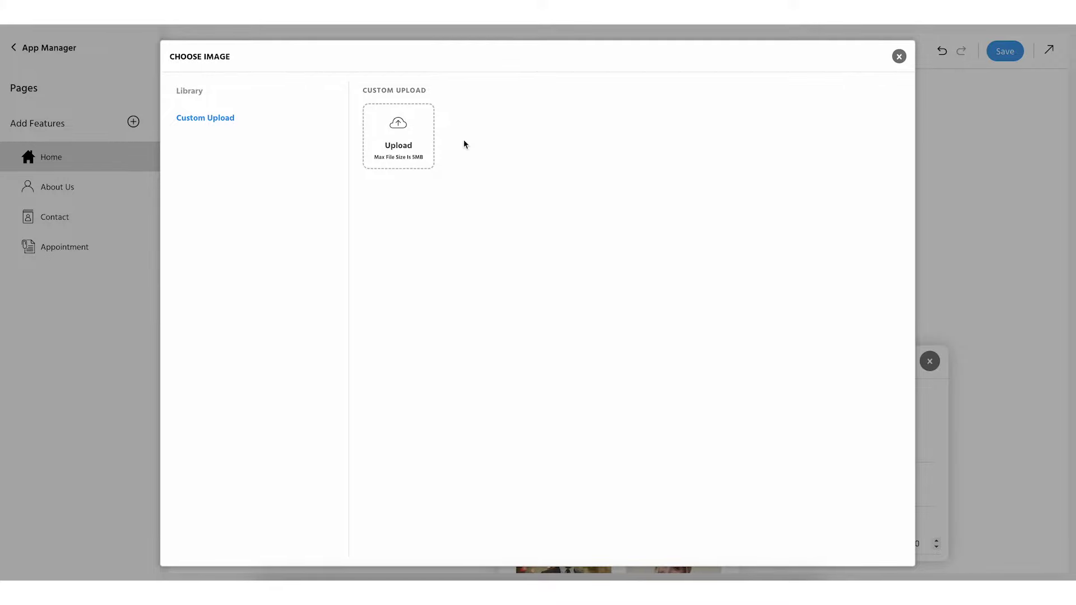
left_click(898, 57)
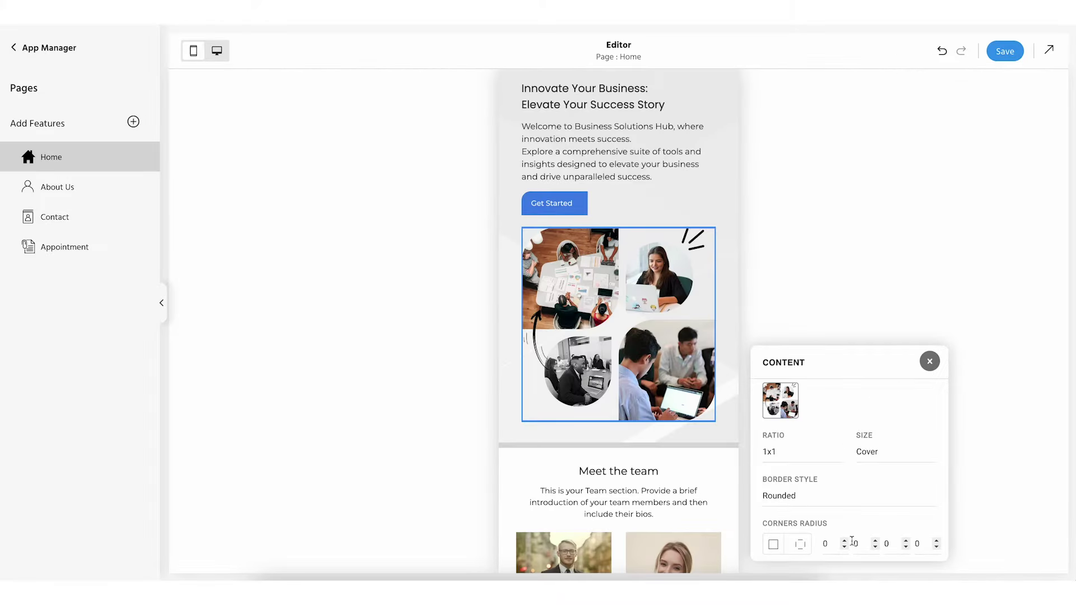
scroll(852, 541, "down", 3)
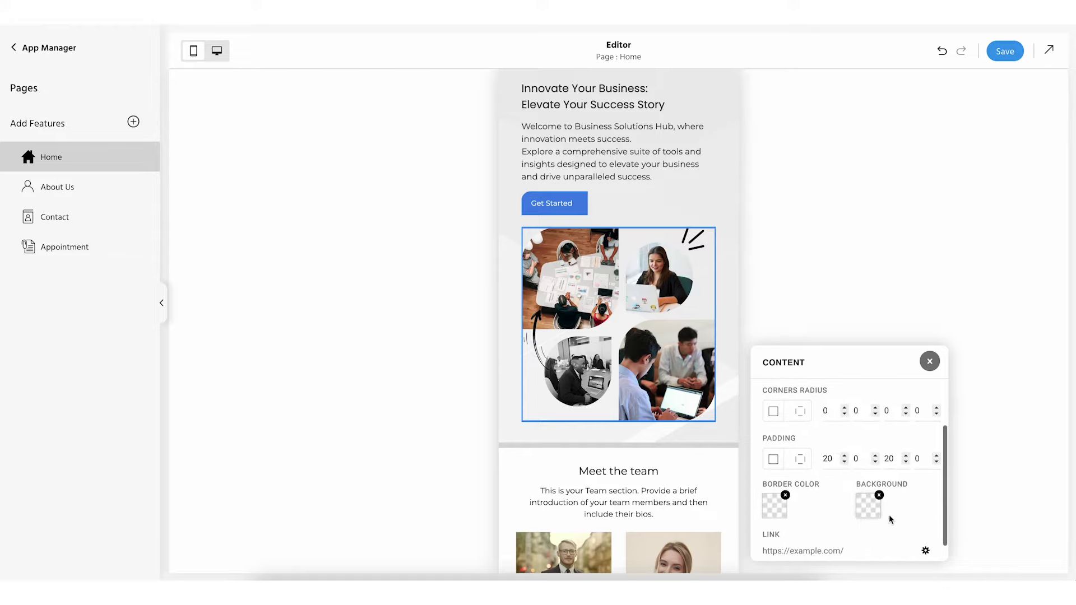
scroll(801, 507, "down", 1)
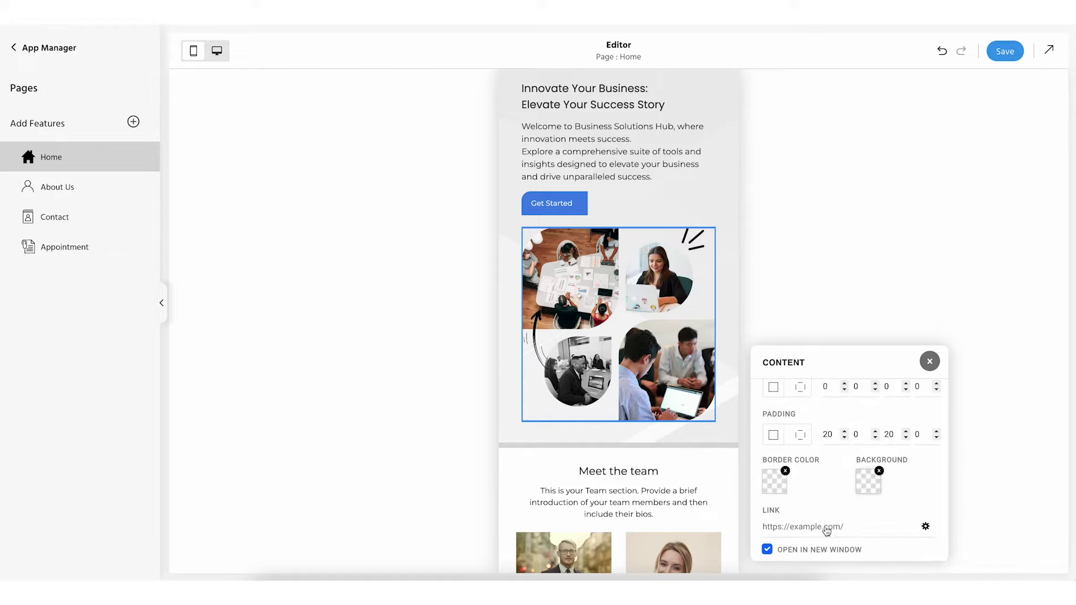
left_click(767, 551)
left_click(768, 550)
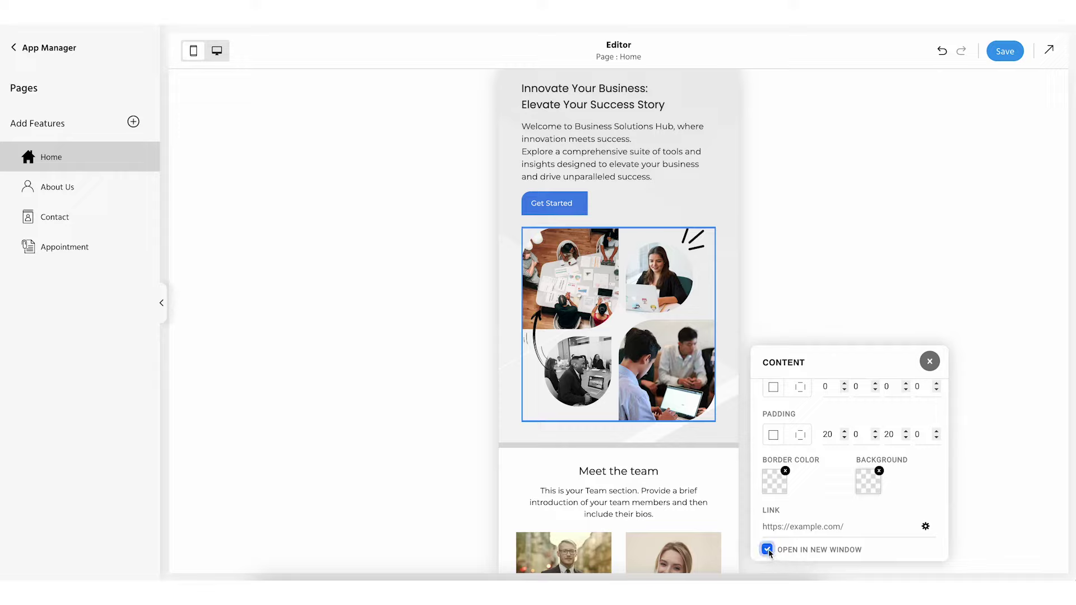
left_click(831, 288)
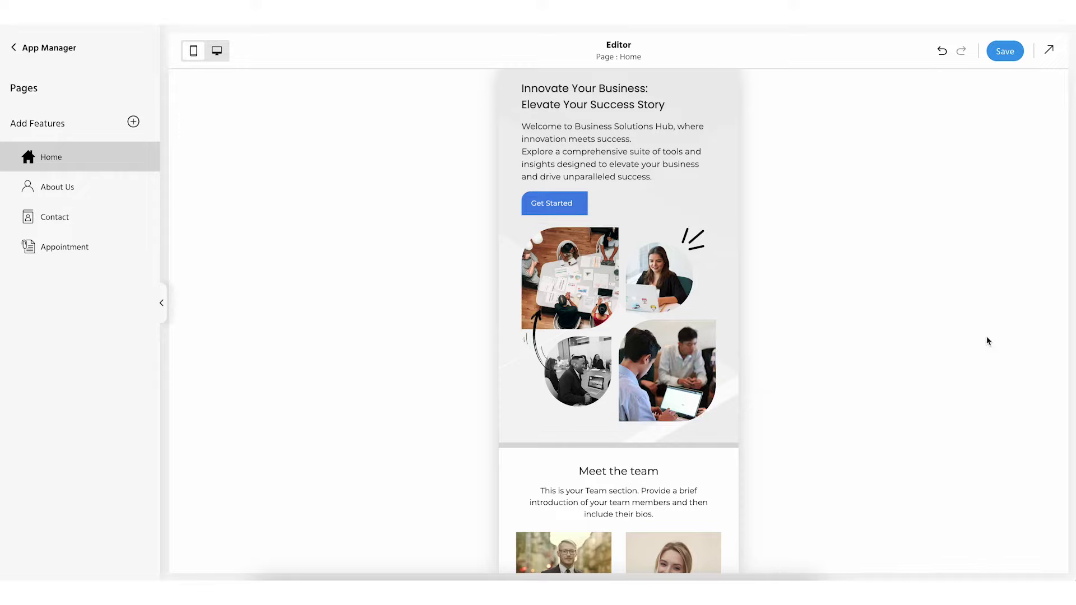
mouse_move(636, 283)
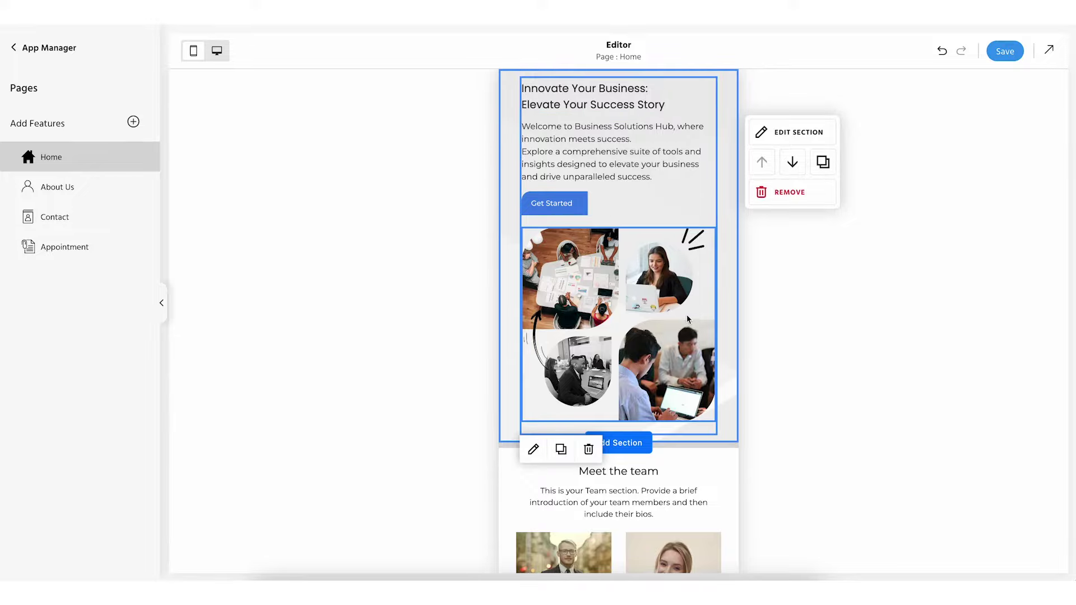
scroll(688, 320, "down", 10)
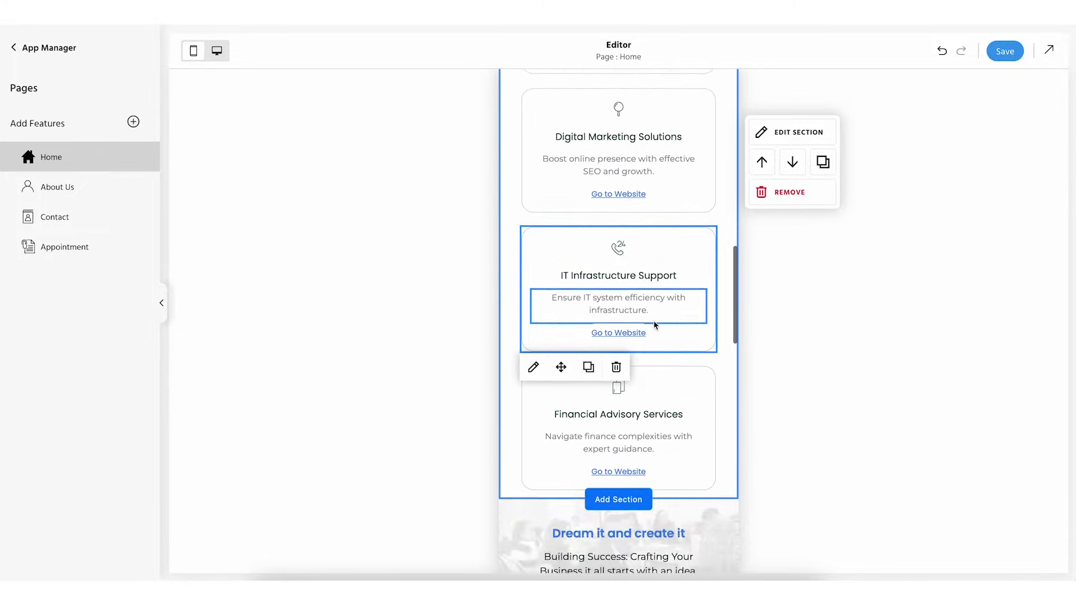
scroll(654, 325, "up", 10)
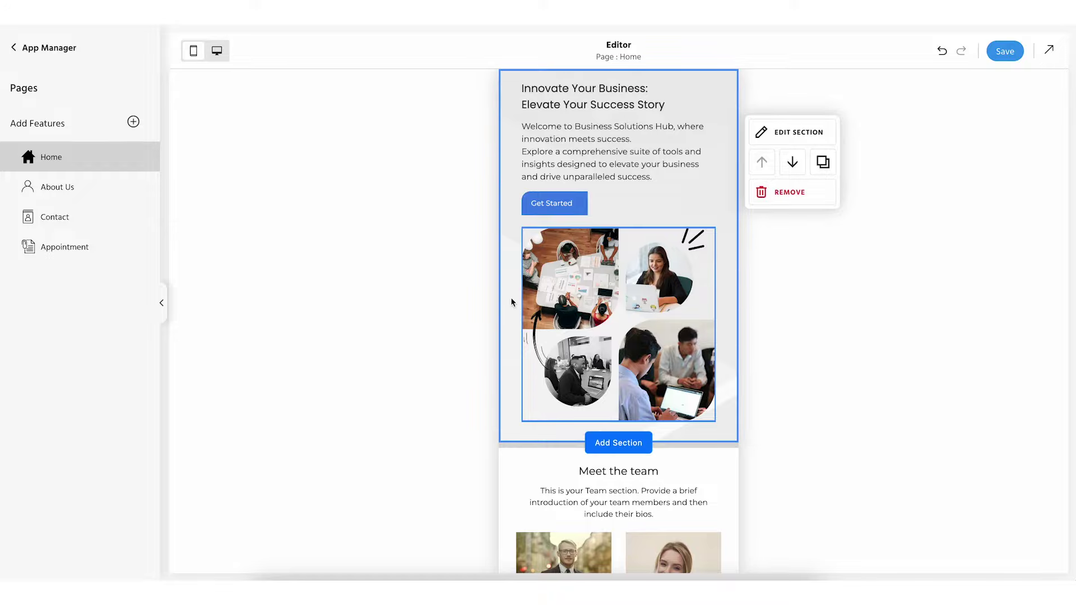
scroll(561, 299, "down", 9)
scroll(610, 296, "down", 8)
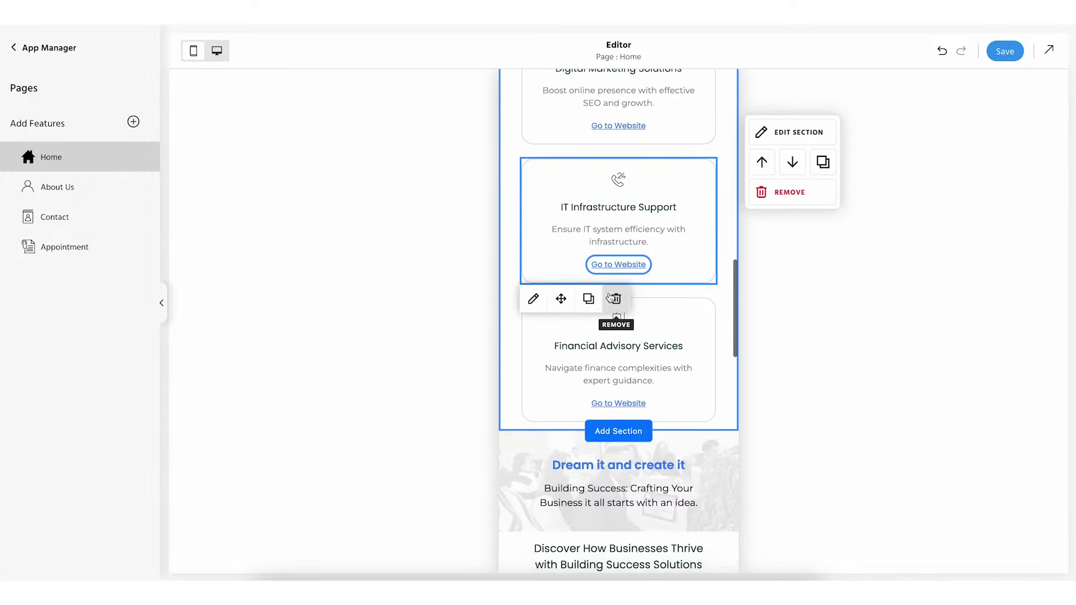
scroll(611, 297, "up", 10)
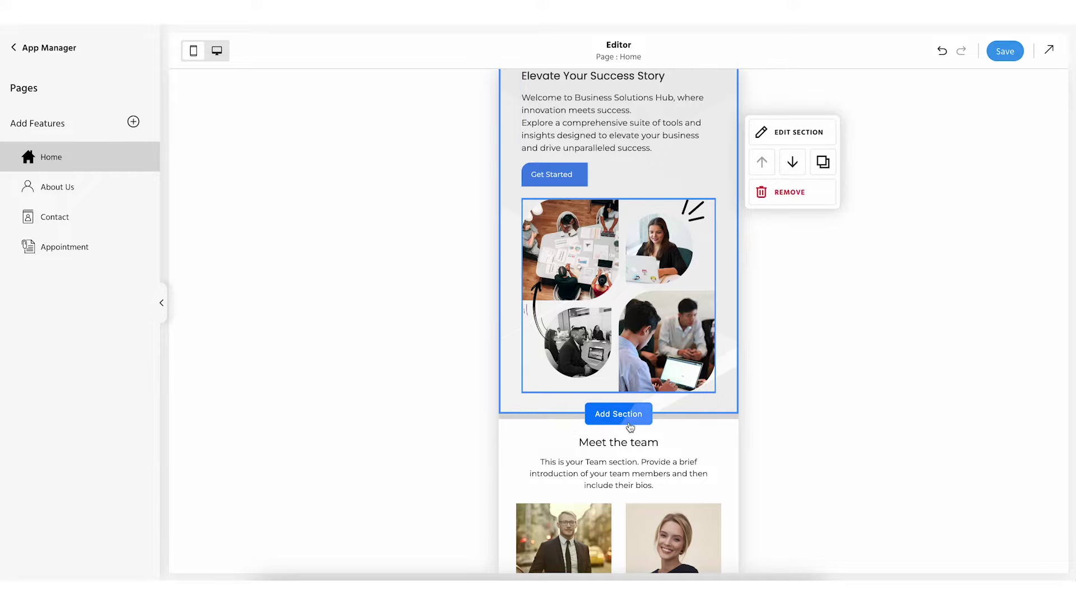
Insert the dark Upcoming Events template from the All Sections gallery
left_click(615, 416)
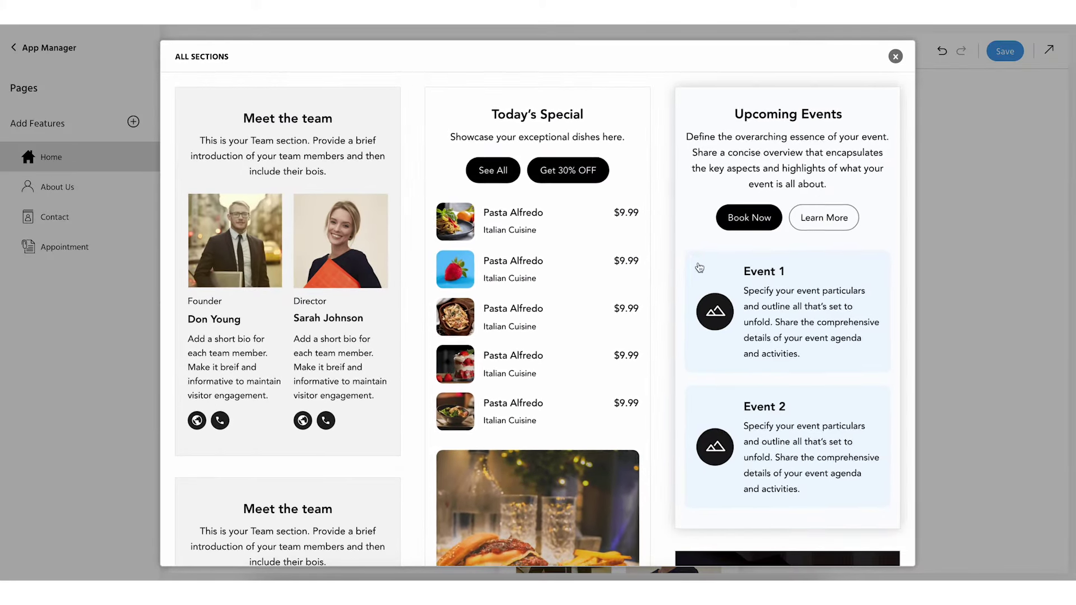
scroll(714, 274, "down", 3)
scroll(714, 274, "down", 2)
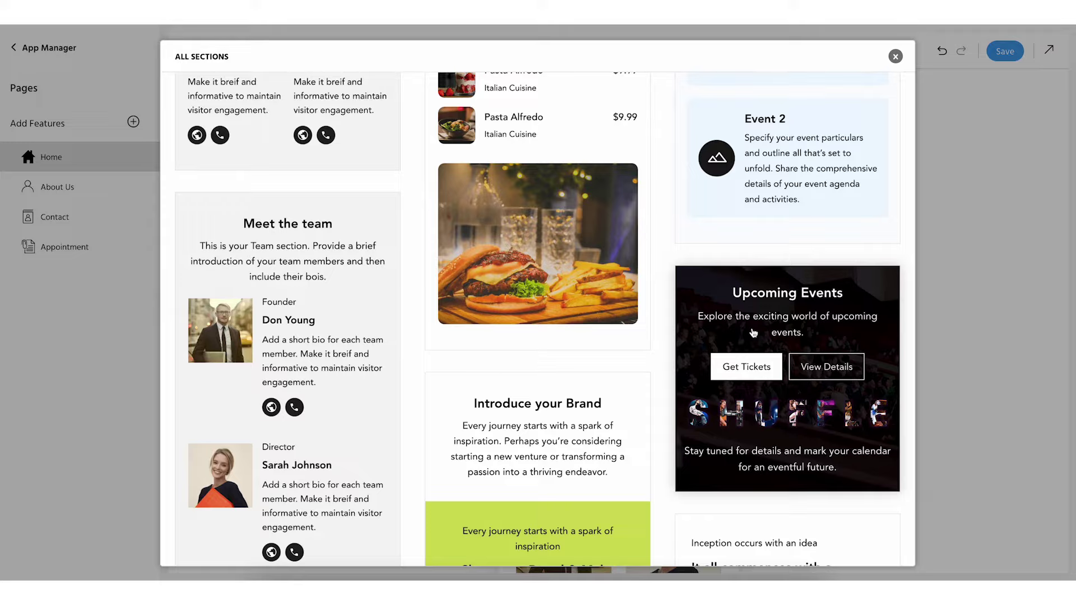
left_click(753, 333)
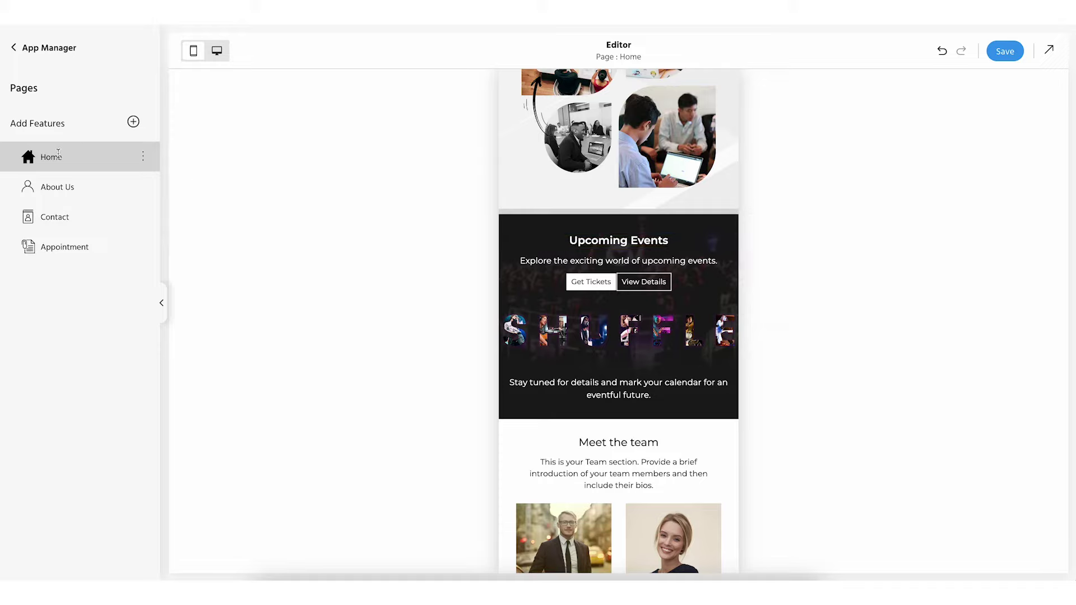
Turn on Enable Login in the Home page's General settings, keeping the home icon
left_click(144, 160)
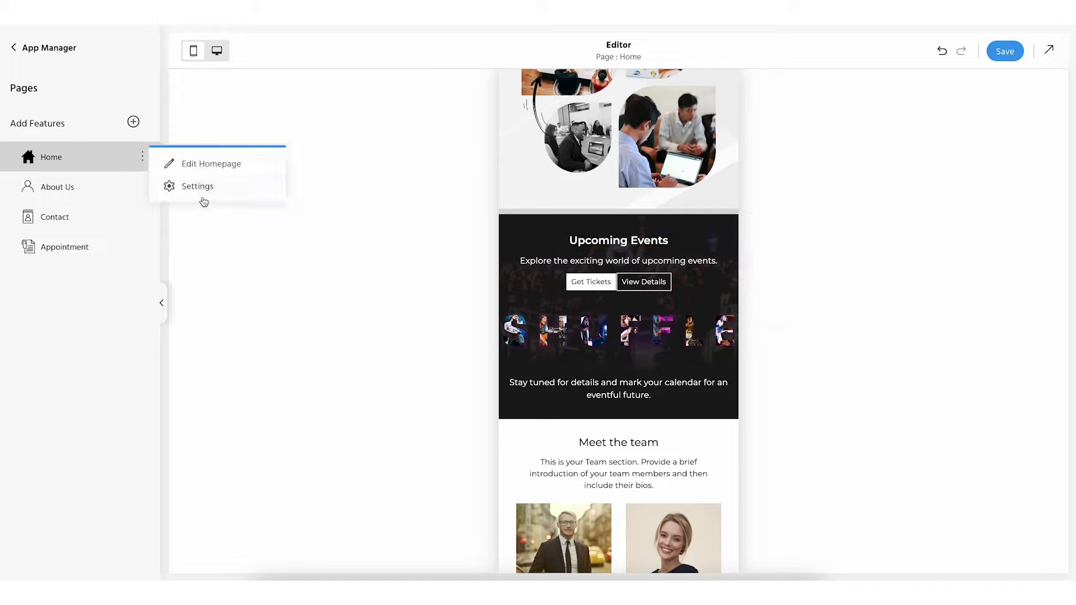
left_click(201, 186)
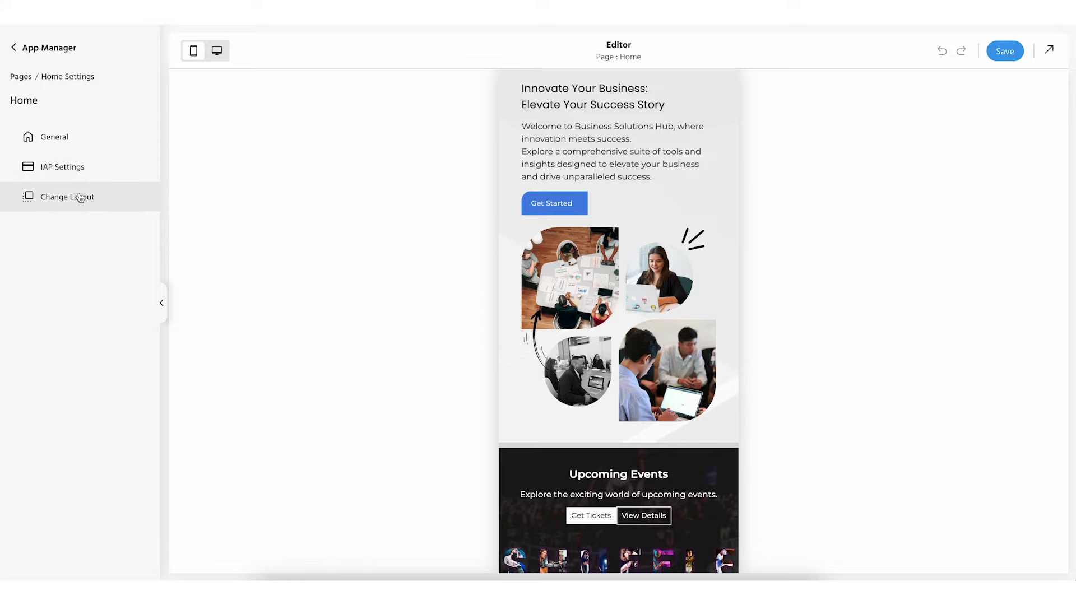
left_click(60, 137)
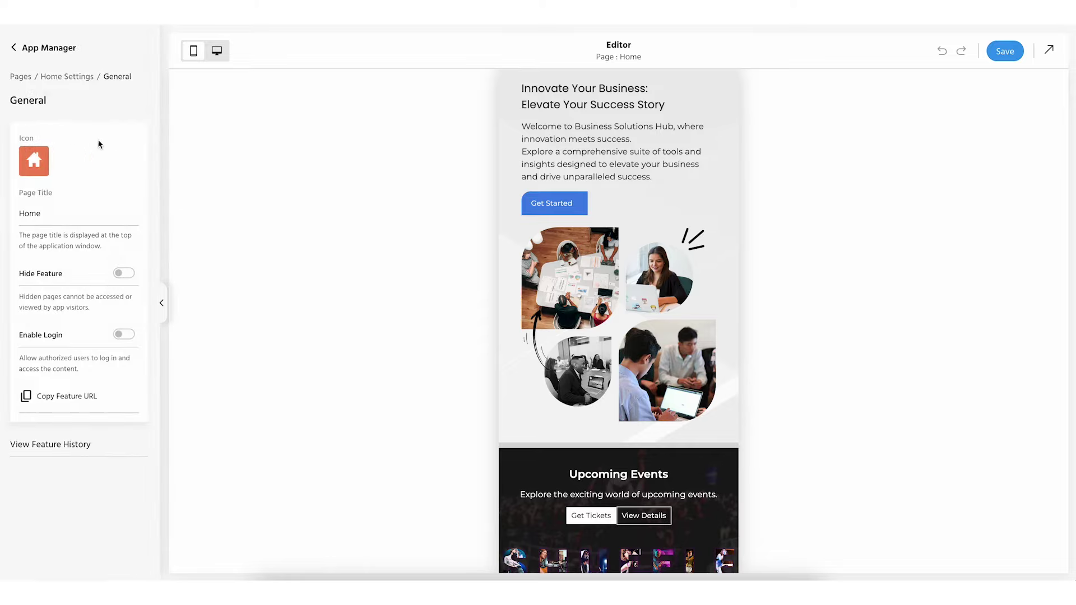
left_click(34, 163)
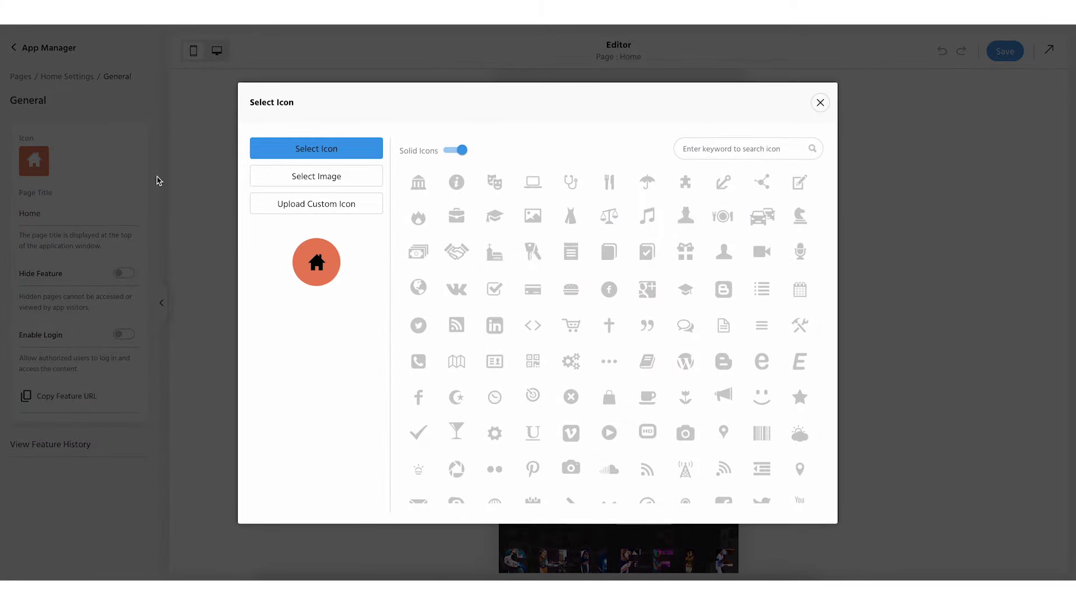
left_click(159, 180)
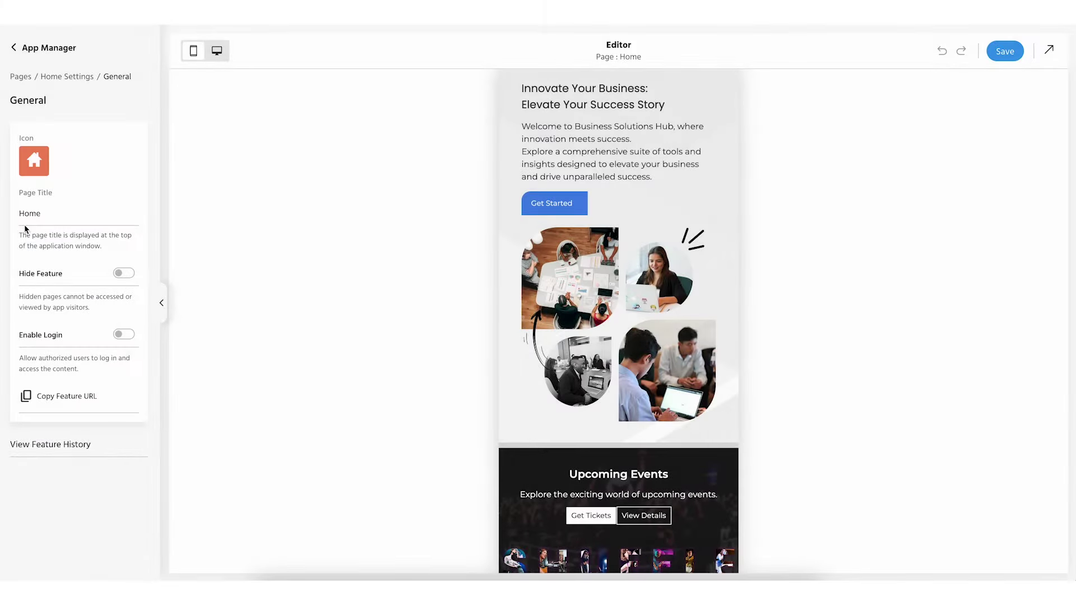
left_click(125, 336)
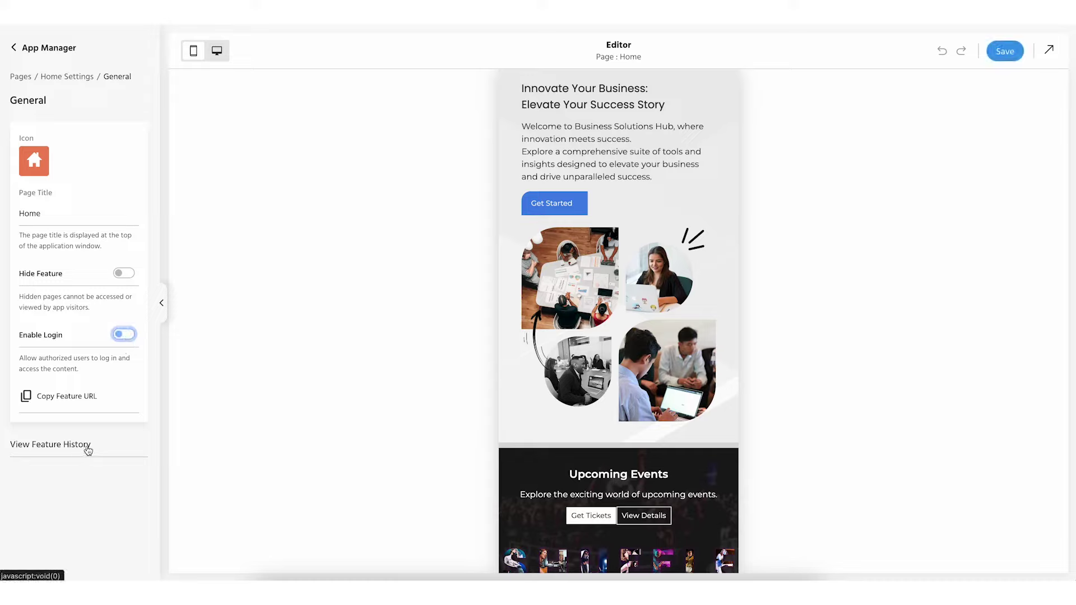
left_click(77, 77)
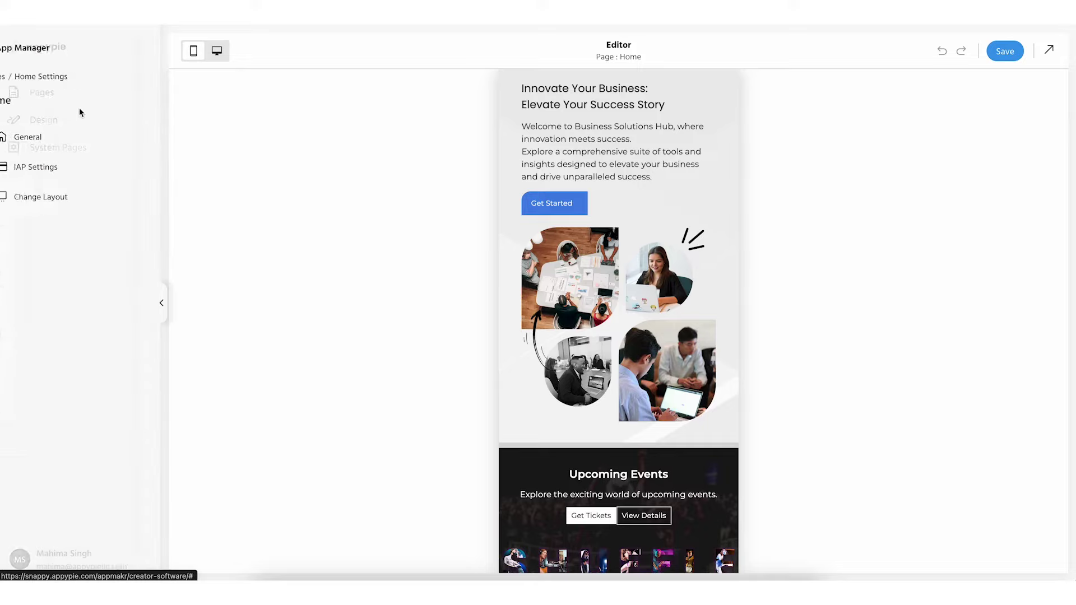
Keep Enable IAP on for the Home page and bring up its Change Layout options
left_click(79, 171)
left_click(126, 144)
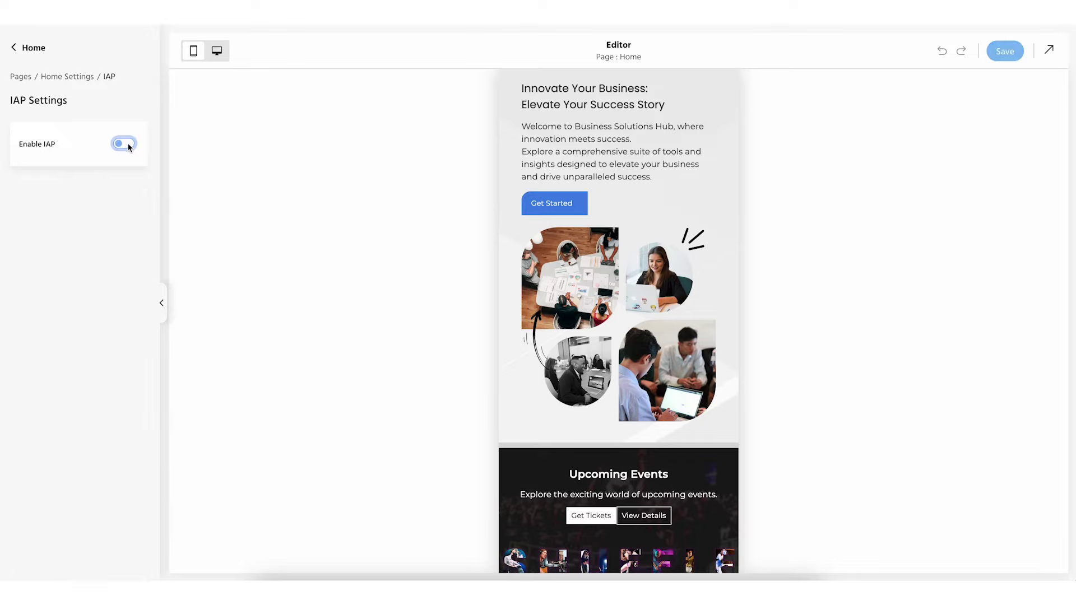
left_click(126, 144)
scroll(72, 295, "down", 3)
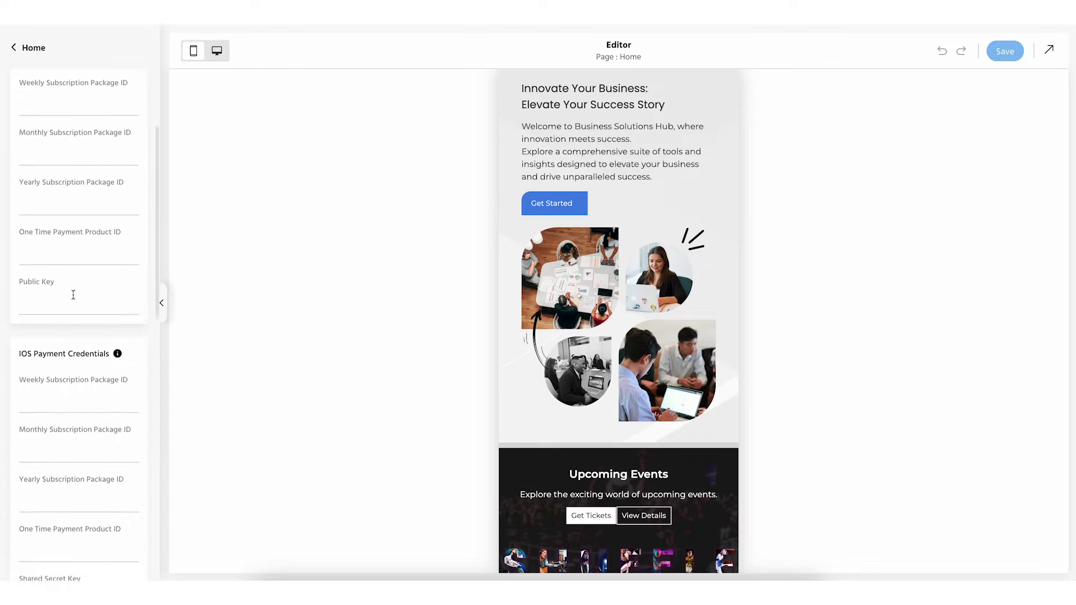
scroll(99, 344, "down", 5)
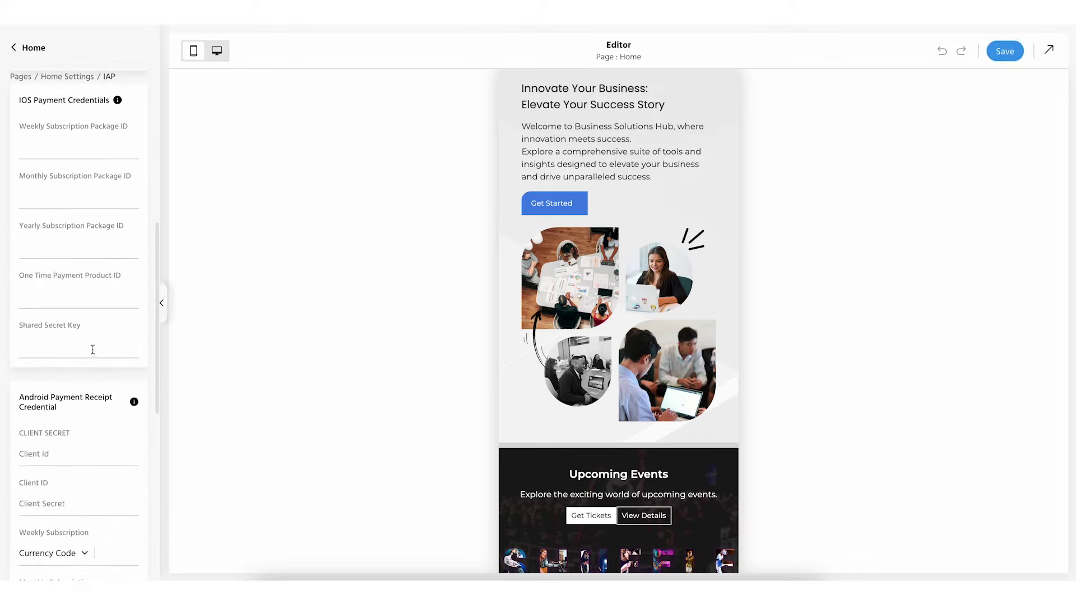
scroll(66, 408, "down", 6)
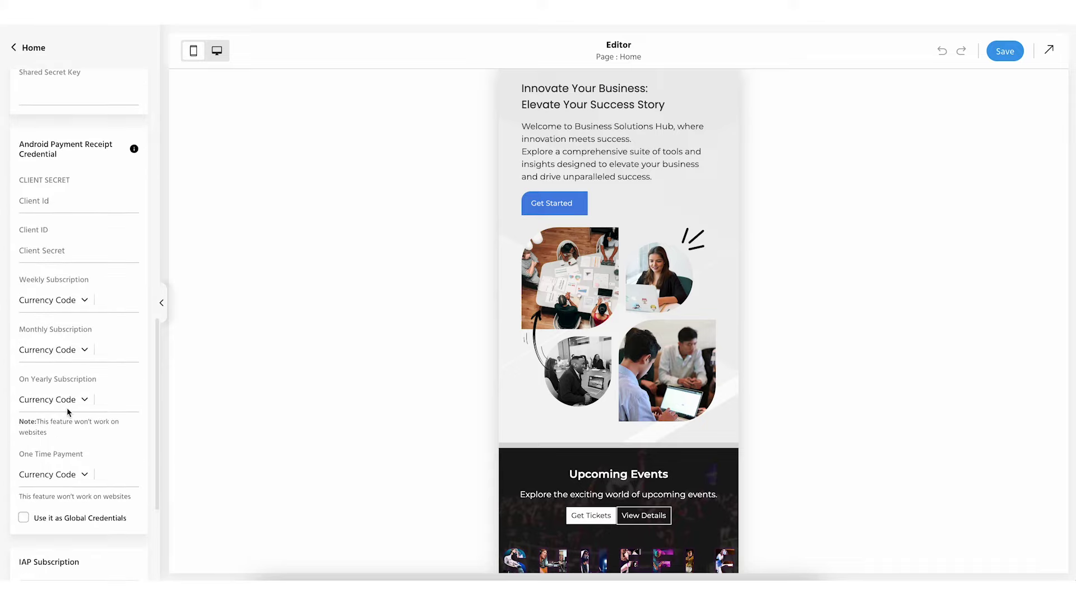
scroll(66, 411, "down", 2)
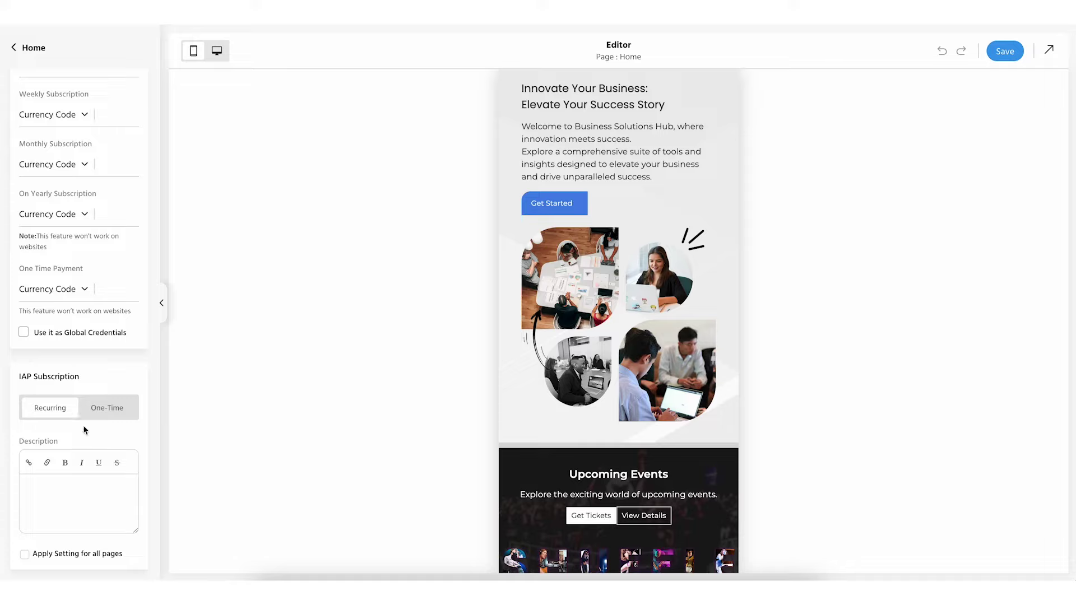
scroll(84, 430, "up", 10)
left_click(78, 76)
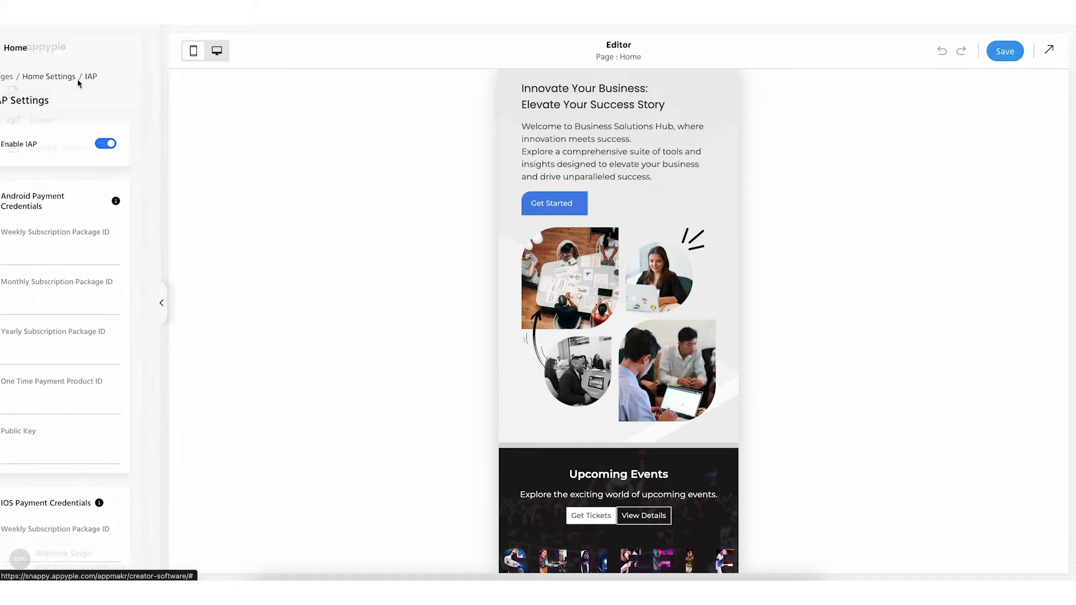
left_click(73, 202)
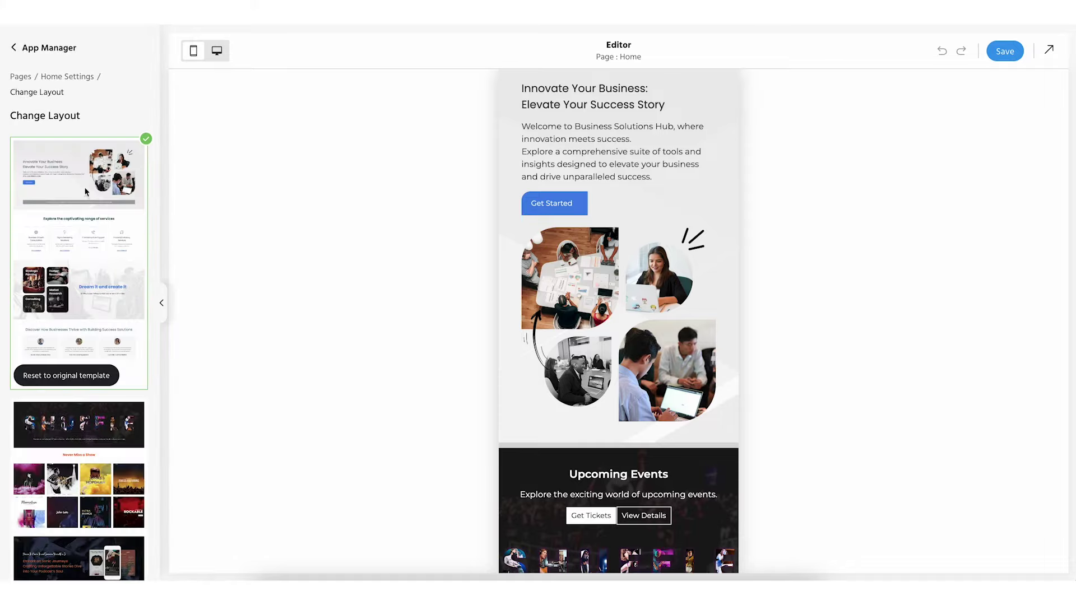
Browse the layout templates, keep the current one, and collapse the left settings panel
scroll(80, 235, "down", 15)
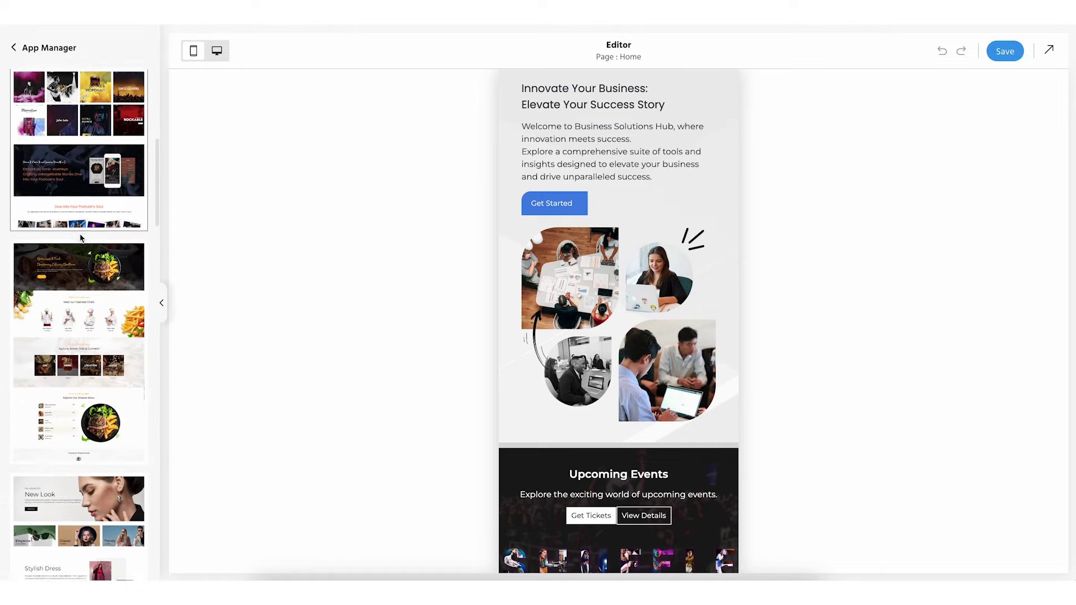
scroll(109, 336, "down", 6)
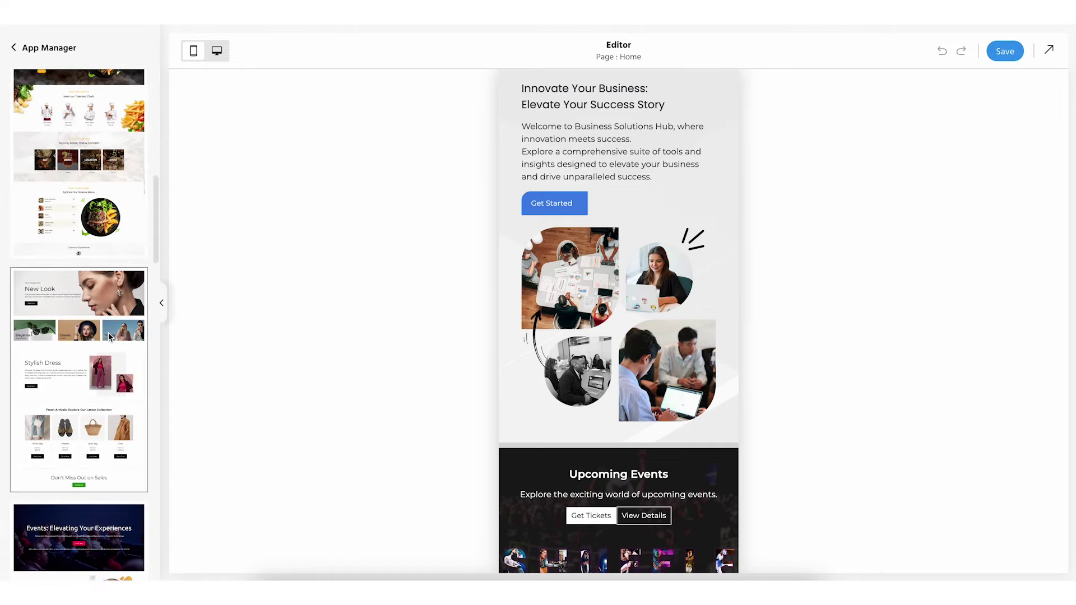
scroll(110, 336, "down", 8)
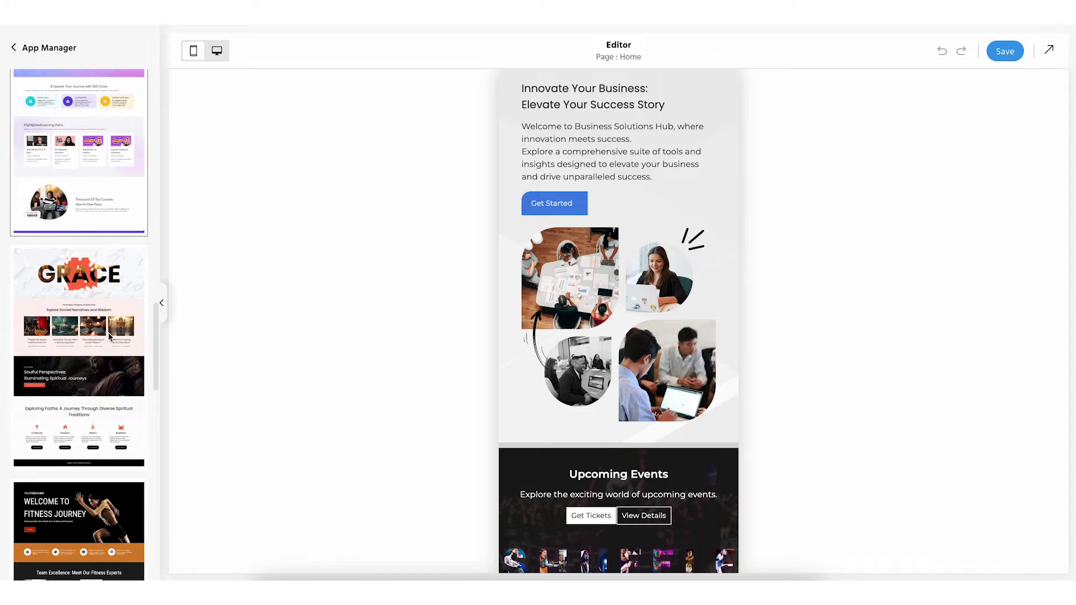
scroll(110, 336, "up", 20)
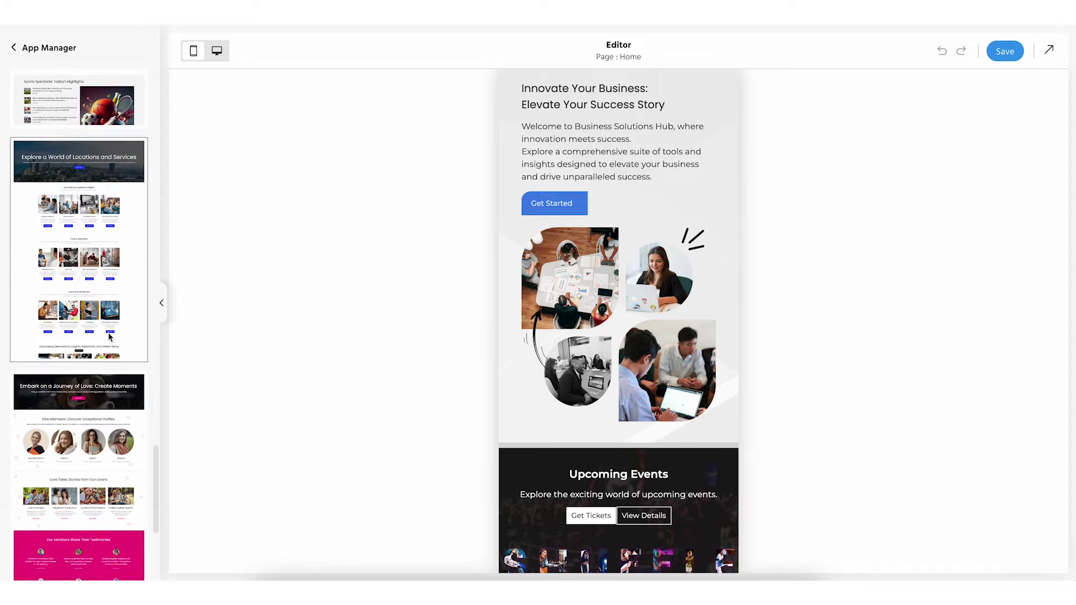
left_click(161, 303)
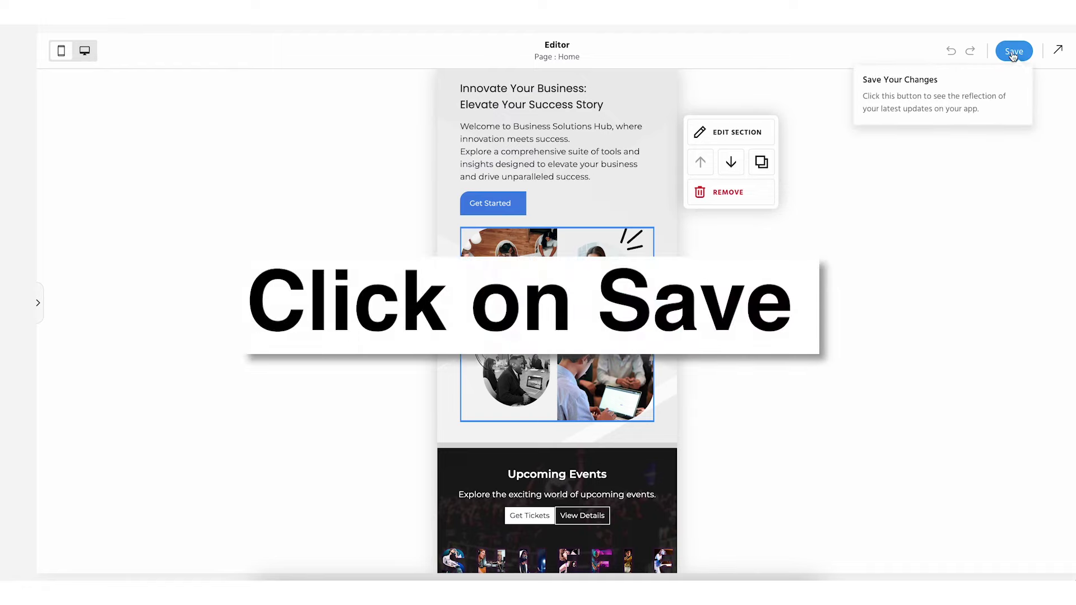
Save the Home page changes and start a full-screen preview
left_click(1013, 52)
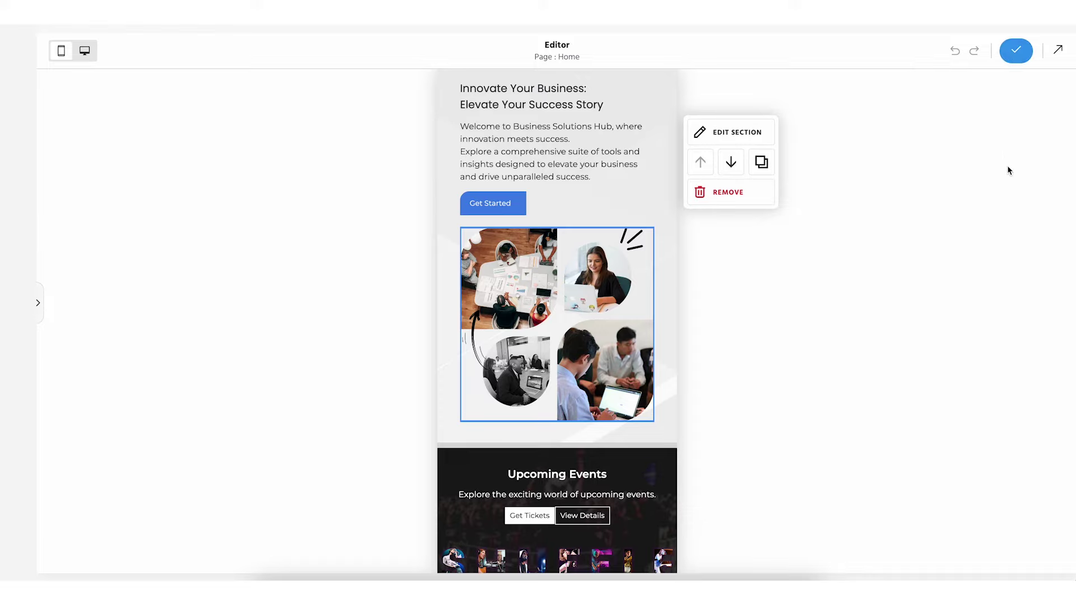
left_click(1059, 52)
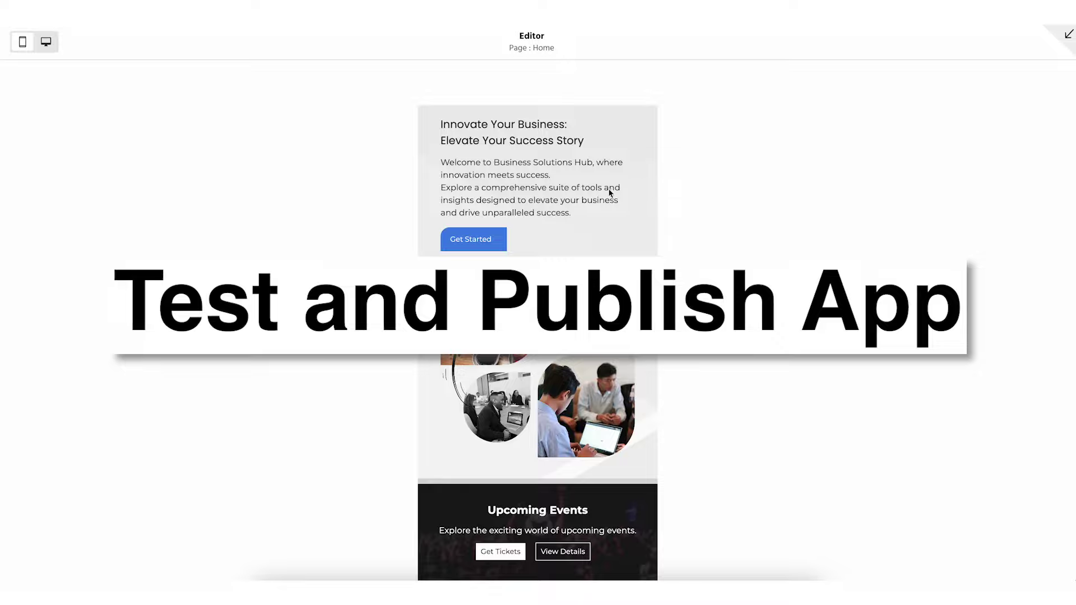
scroll(564, 206, "down", 6)
scroll(564, 205, "down", 15)
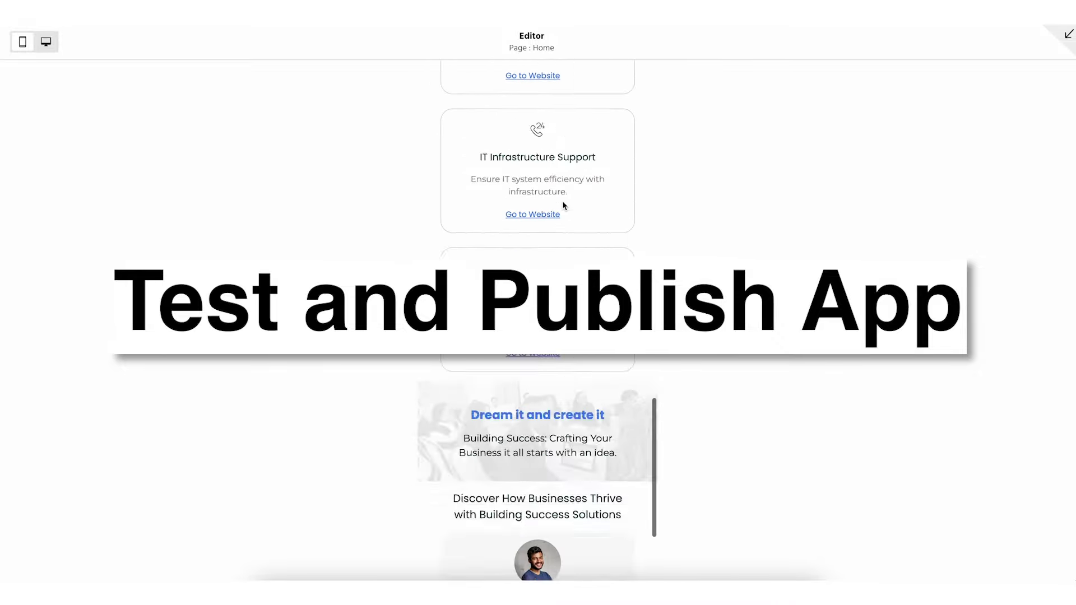
scroll(564, 206, "up", 12)
scroll(564, 205, "up", 8)
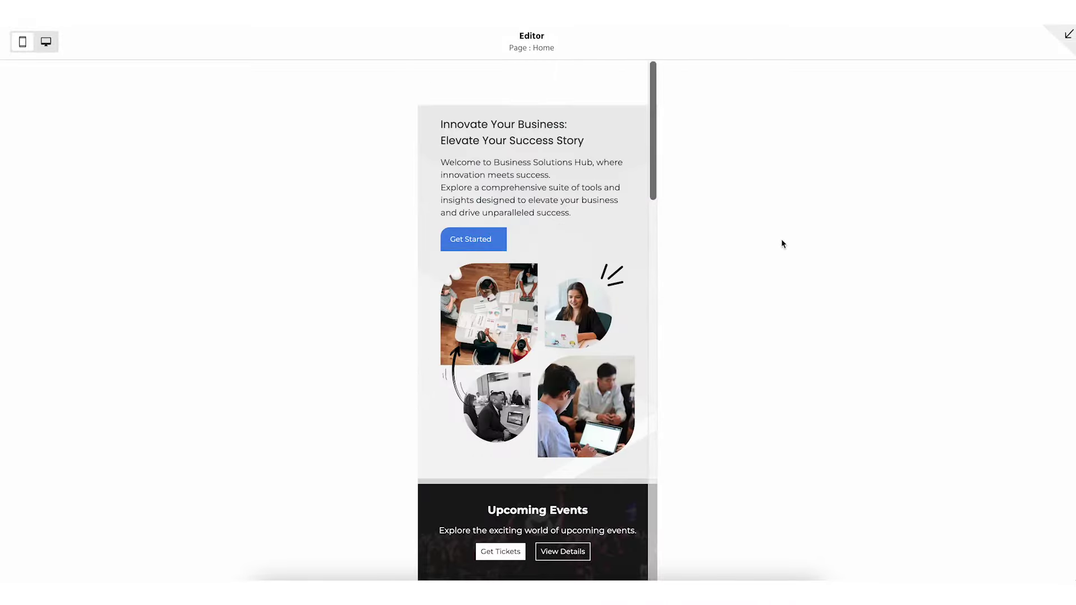